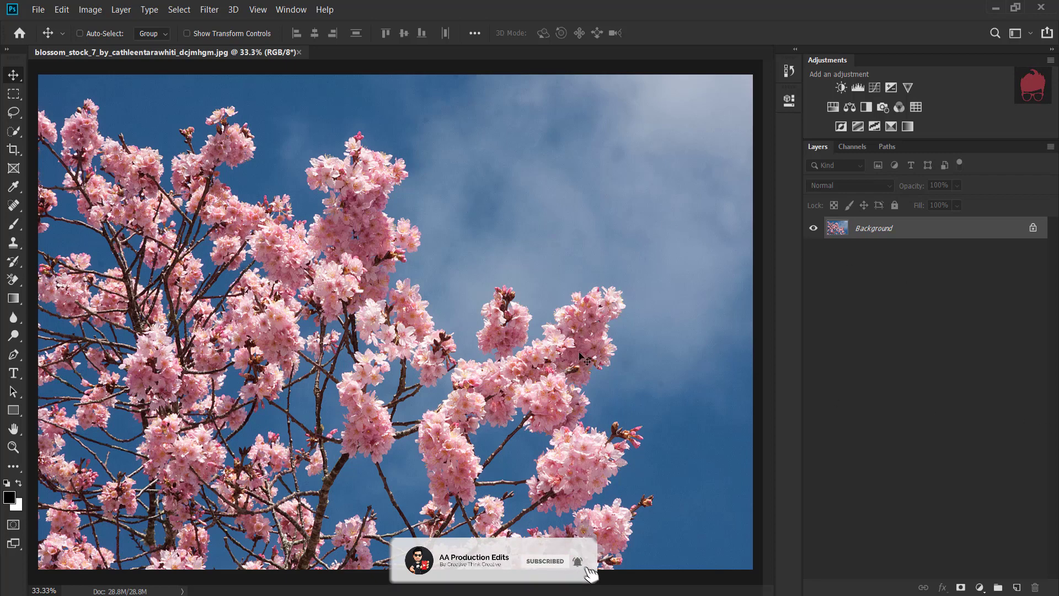
Duplicate the Background layer as 'Black & White Image' above the original
right_click(943, 230)
left_click(956, 255)
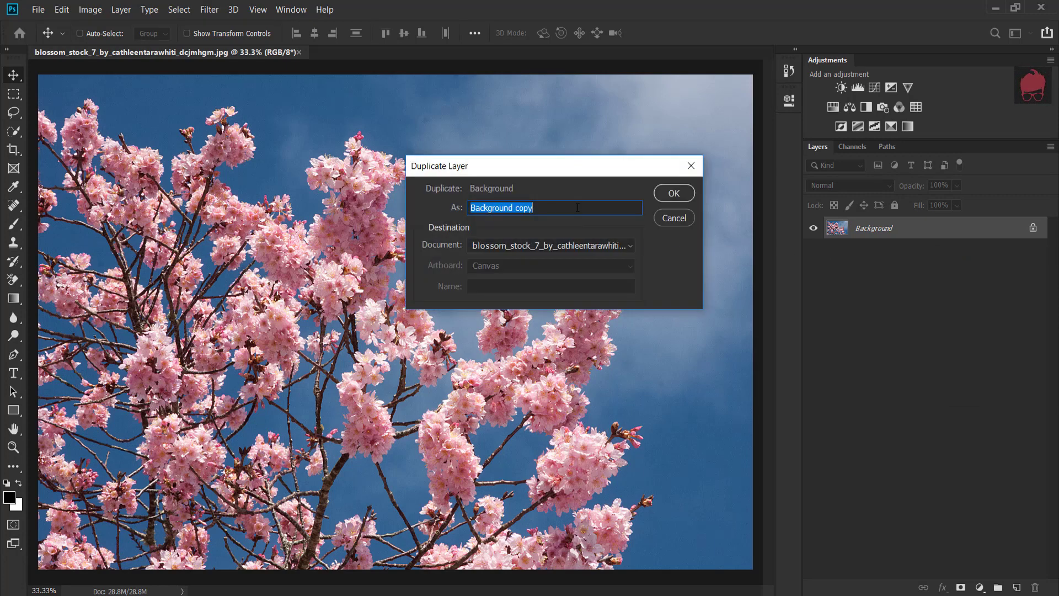
key("End")
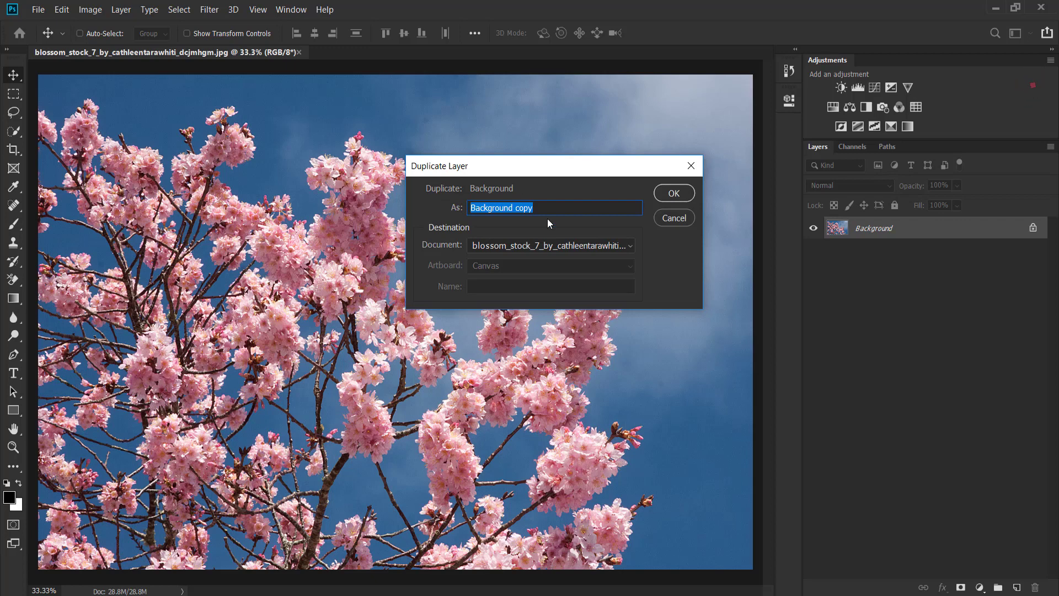
type("B")
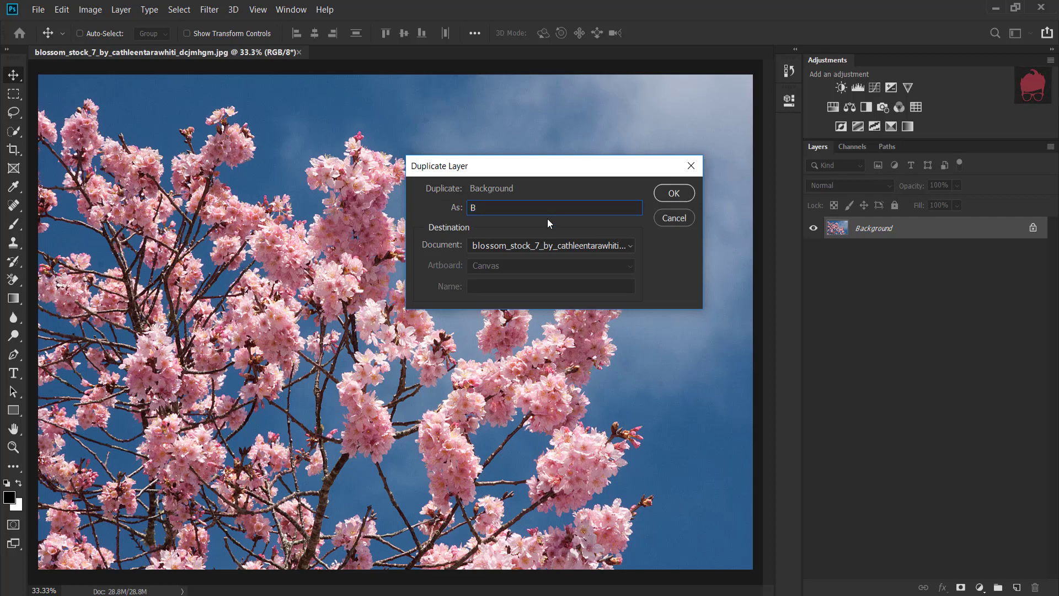
type("lack & White Image")
key("Return")
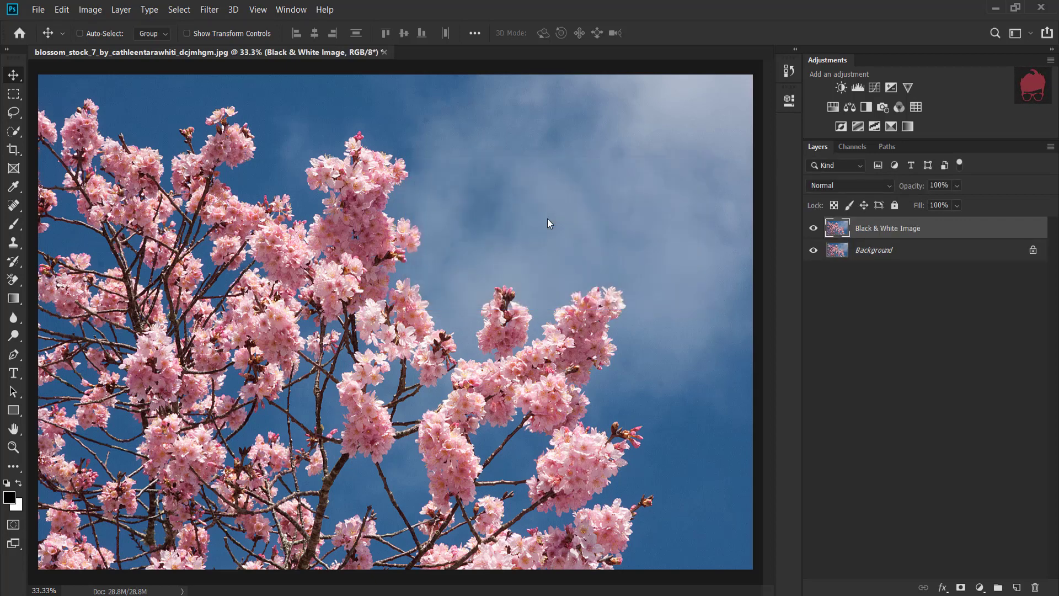
Hide the Background layer and add a Black & White adjustment clipped to the copy
left_click(813, 252)
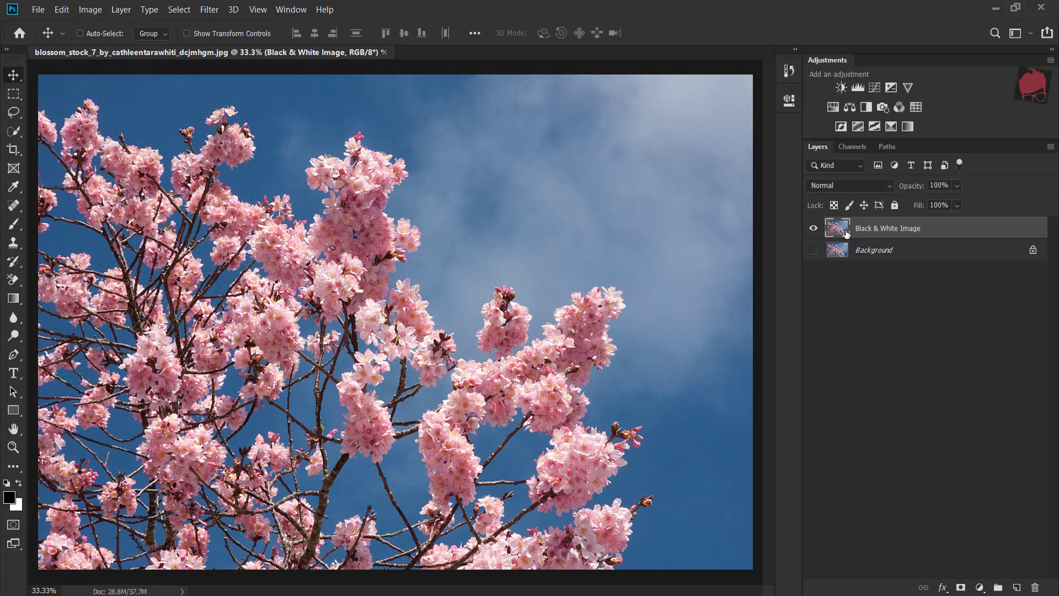
left_click(866, 110)
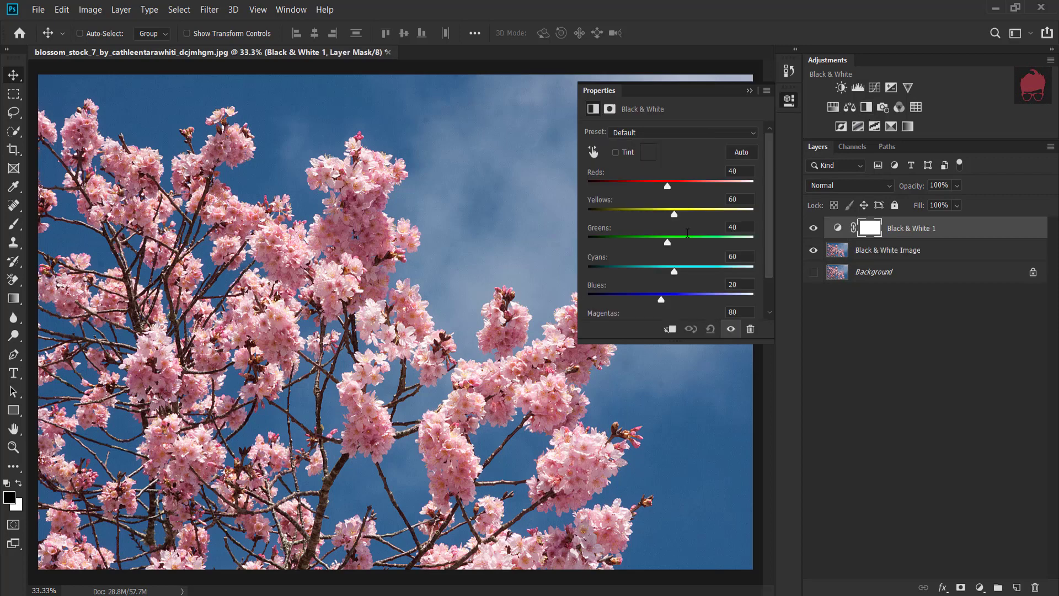
left_click(673, 331)
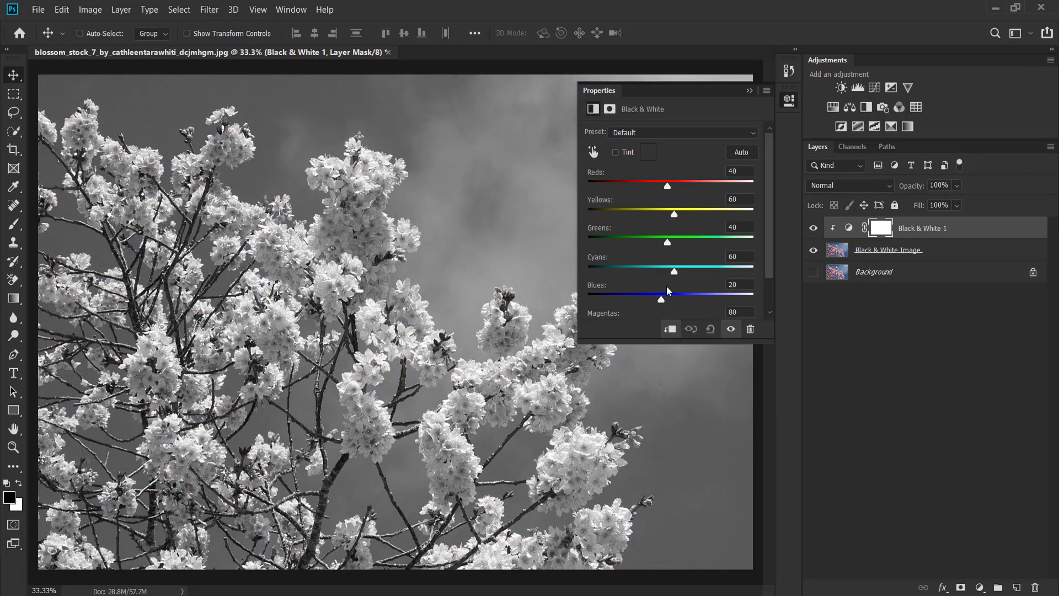
Set Reds, Yellows and Greens to -200 and Cyans and Blues to 300
left_click_drag(666, 191, 572, 184)
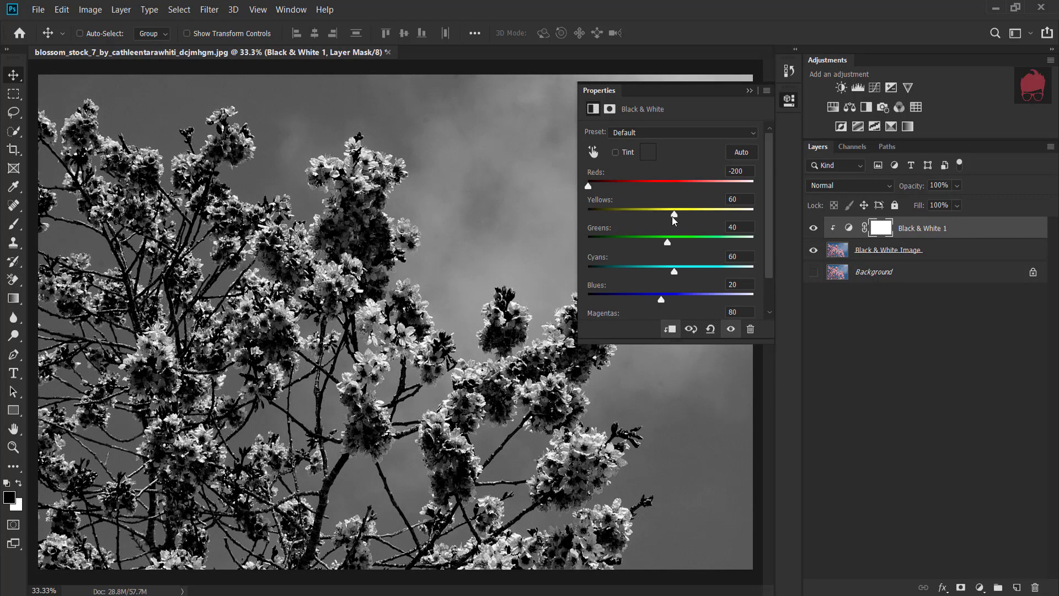
left_click_drag(616, 219, 571, 220)
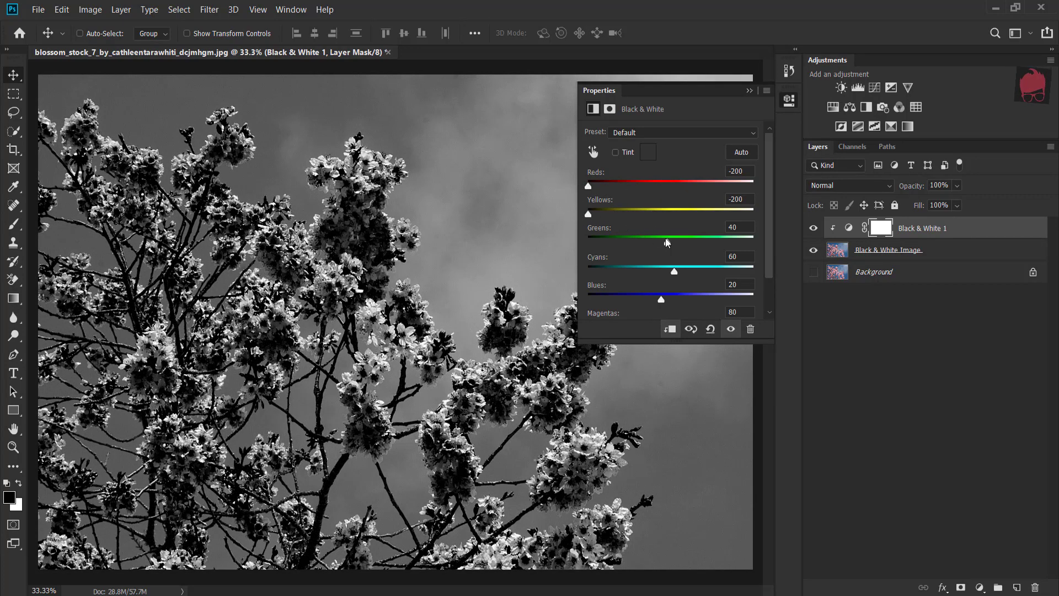
left_click_drag(667, 243, 570, 242)
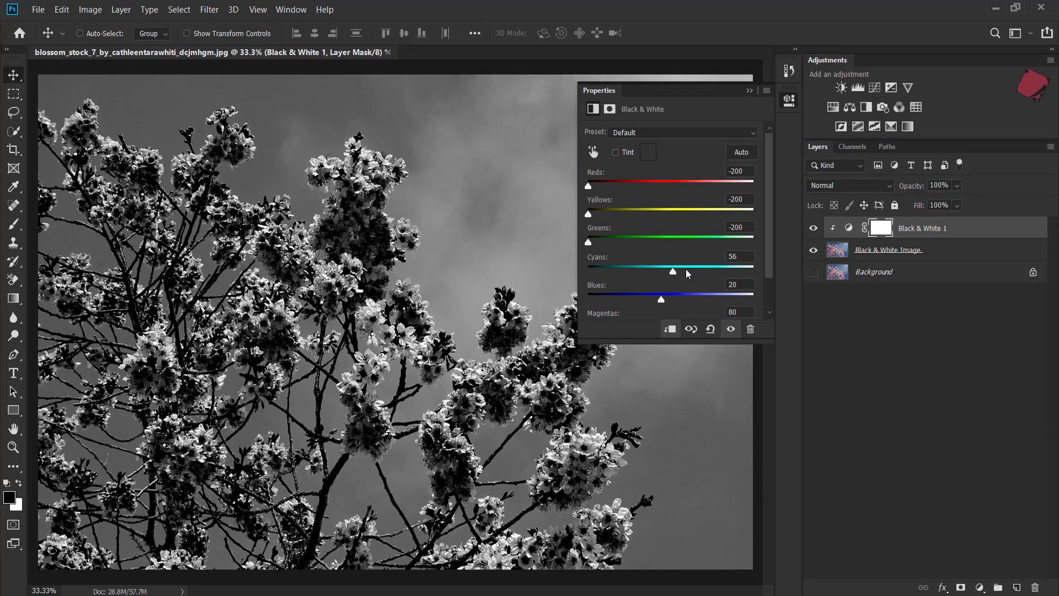
left_click_drag(681, 274, 781, 275)
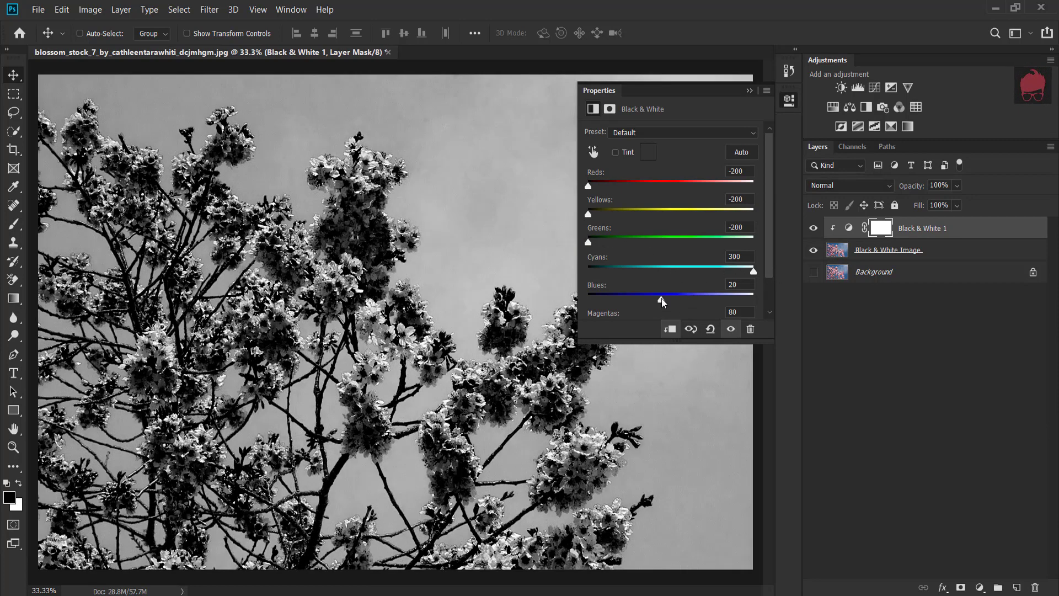
left_click_drag(719, 303, 773, 302)
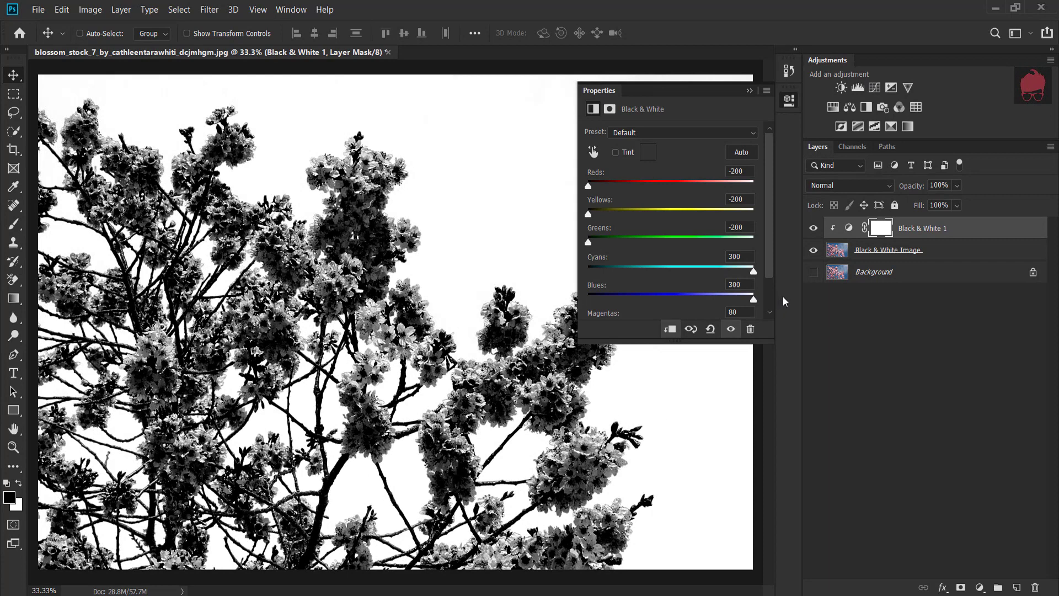
left_click(749, 91)
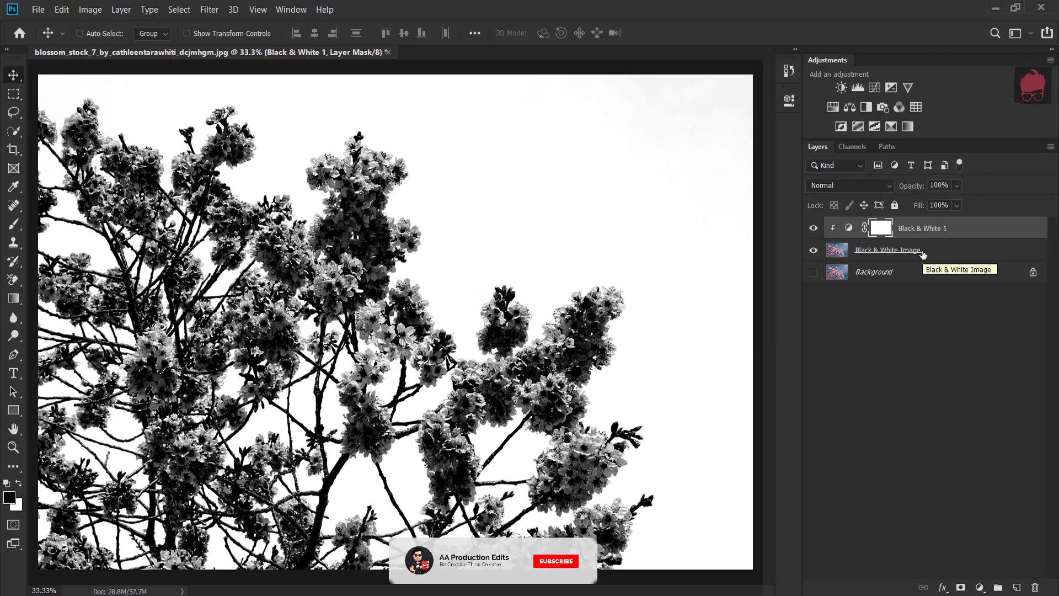
Merge the Black & White adjustment with the Black & White Image layer into Black & White 1
left_click(930, 255, "ctrl")
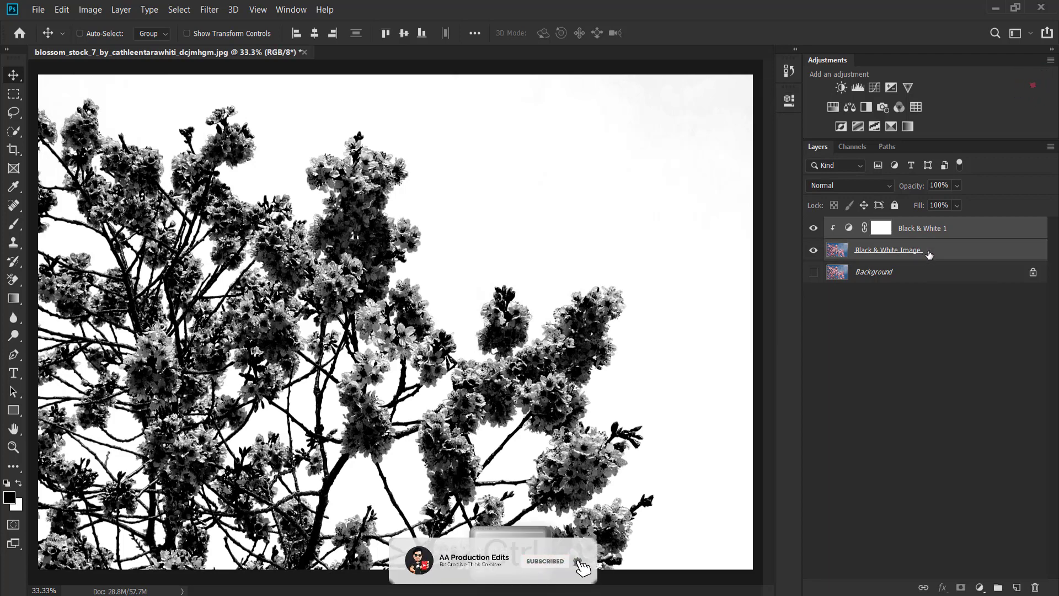
right_click(930, 255)
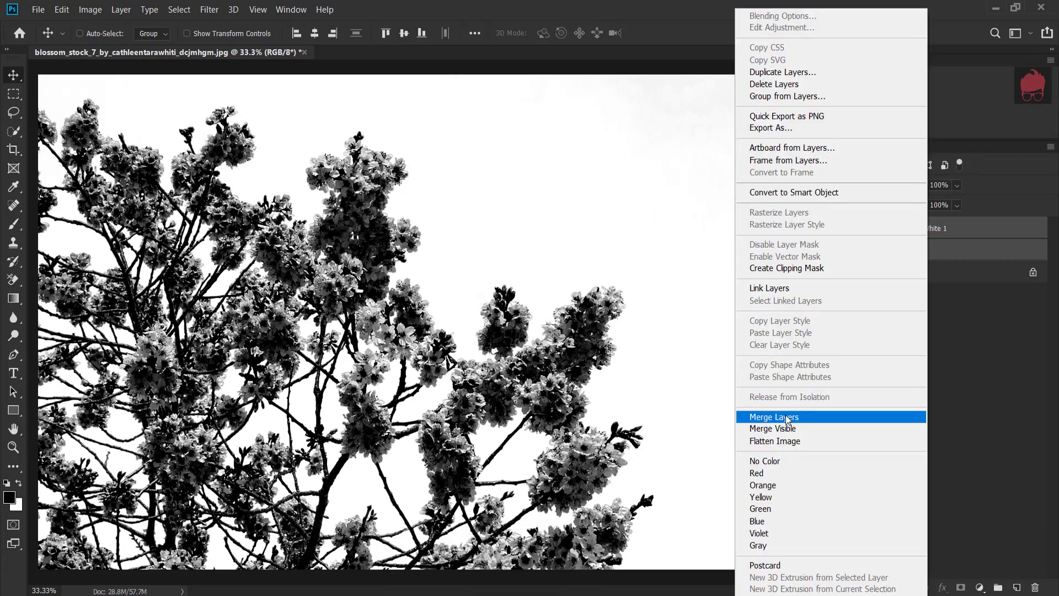
left_click(834, 417)
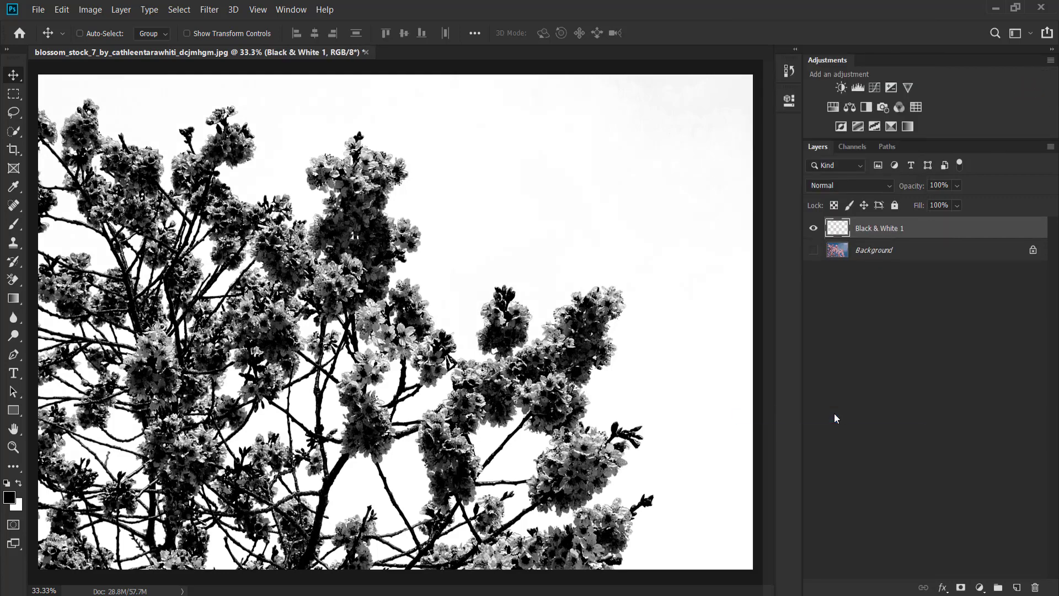
left_click(812, 230)
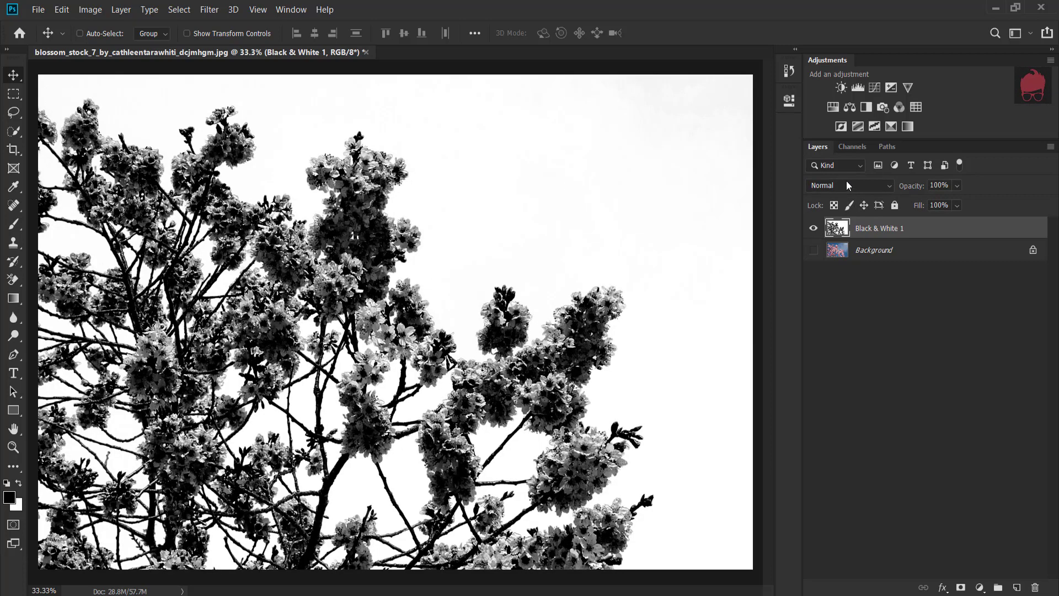
Duplicate the Blue channel as Blue copy, viewing it on its own
left_click(852, 148)
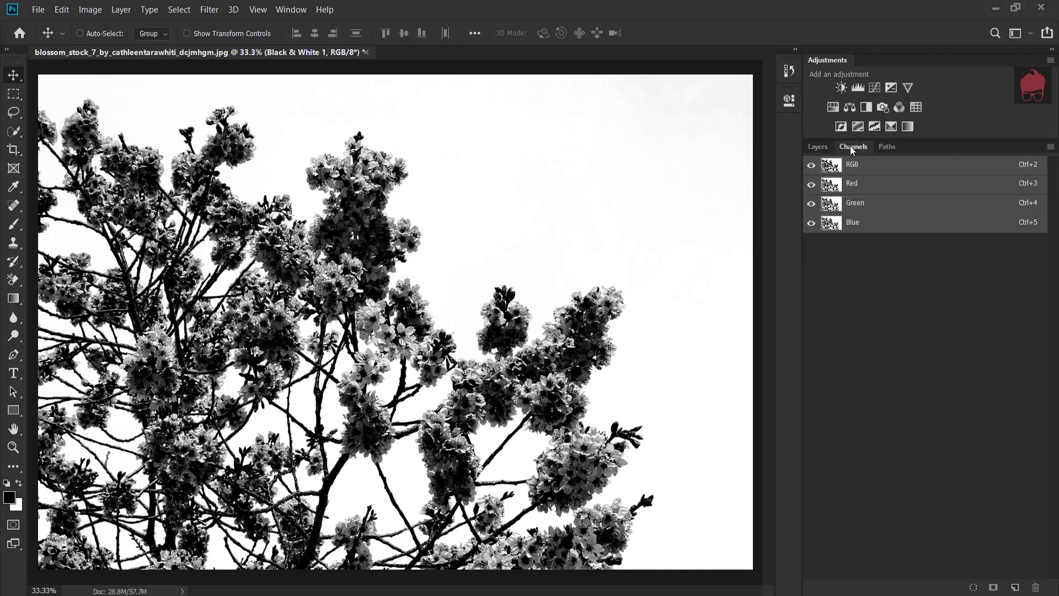
left_click(854, 223)
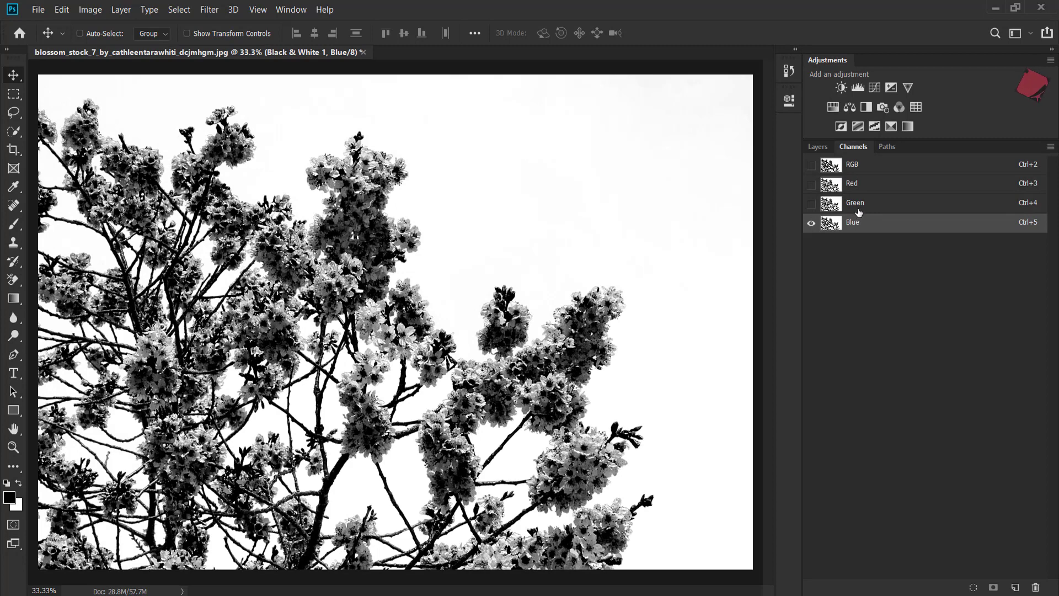
left_click(861, 205)
left_click(862, 226)
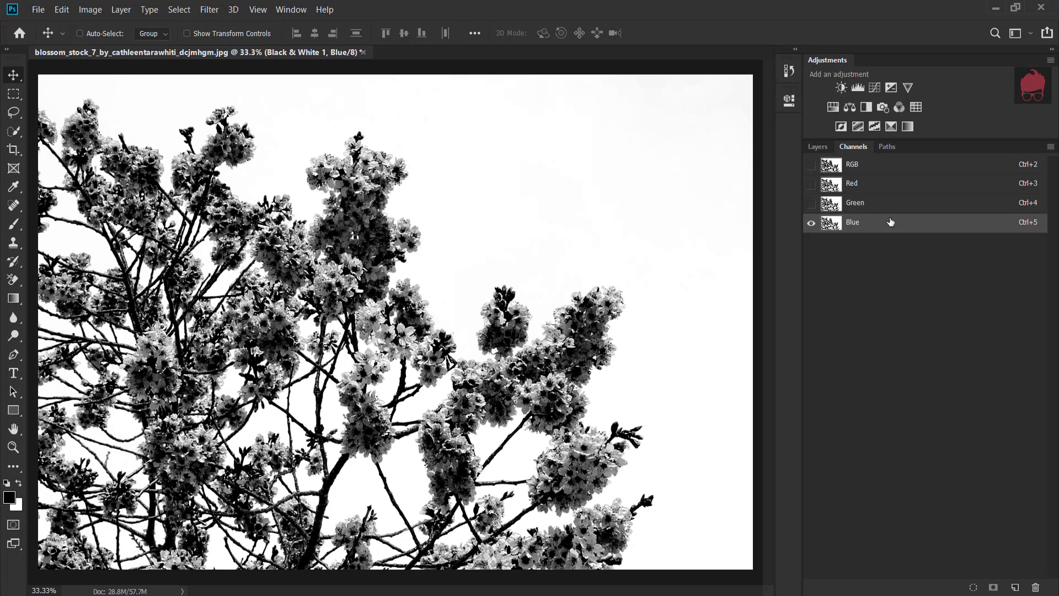
left_click_drag(891, 222, 1014, 586)
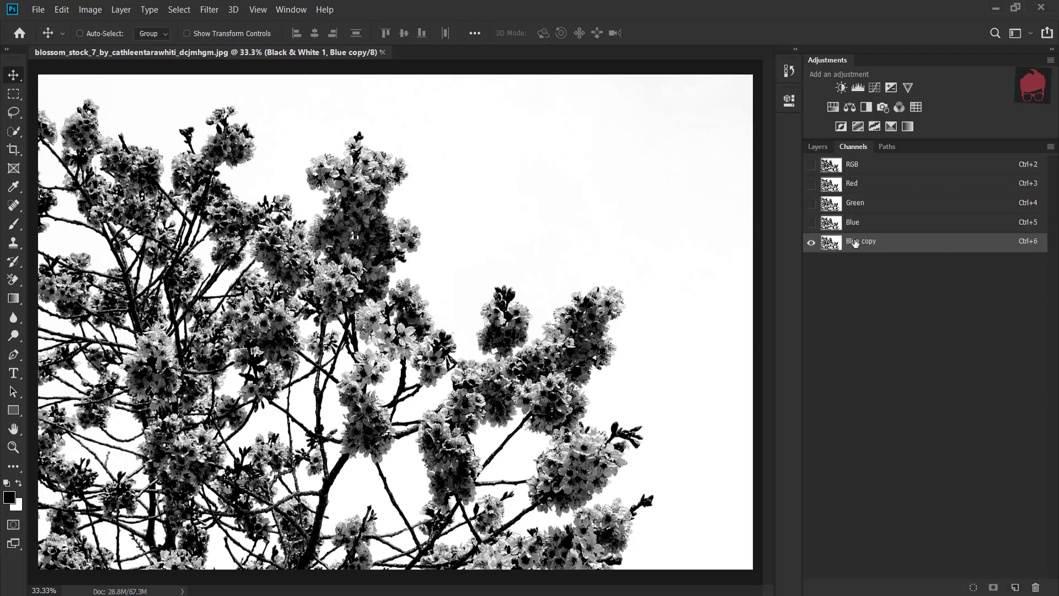
left_click(94, 12)
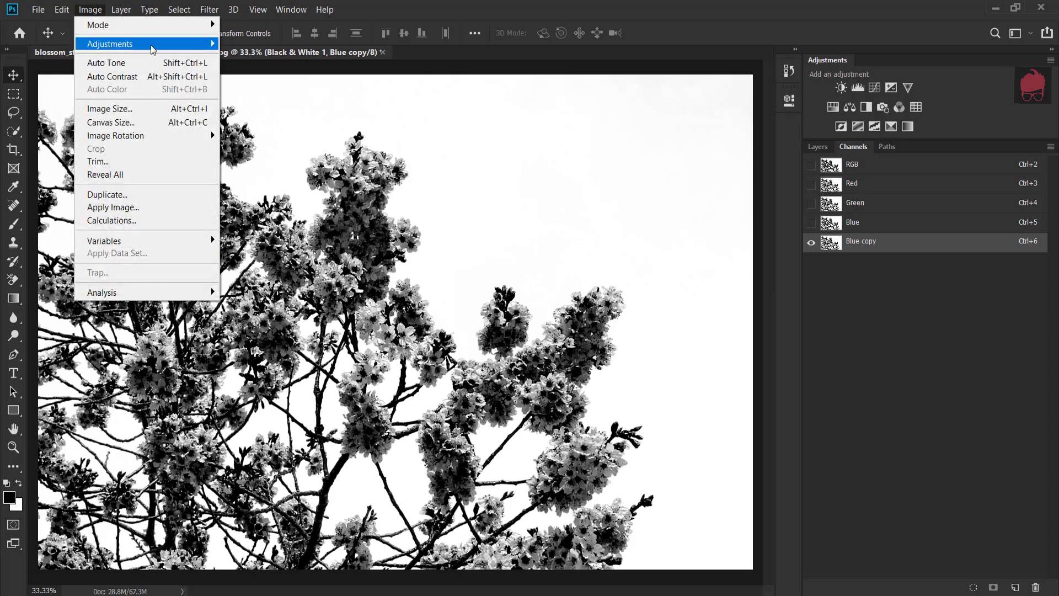
Apply Levels of 147, 0.21 and 246 to the Blue copy channel
mouse_move(110, 44)
left_click(274, 58)
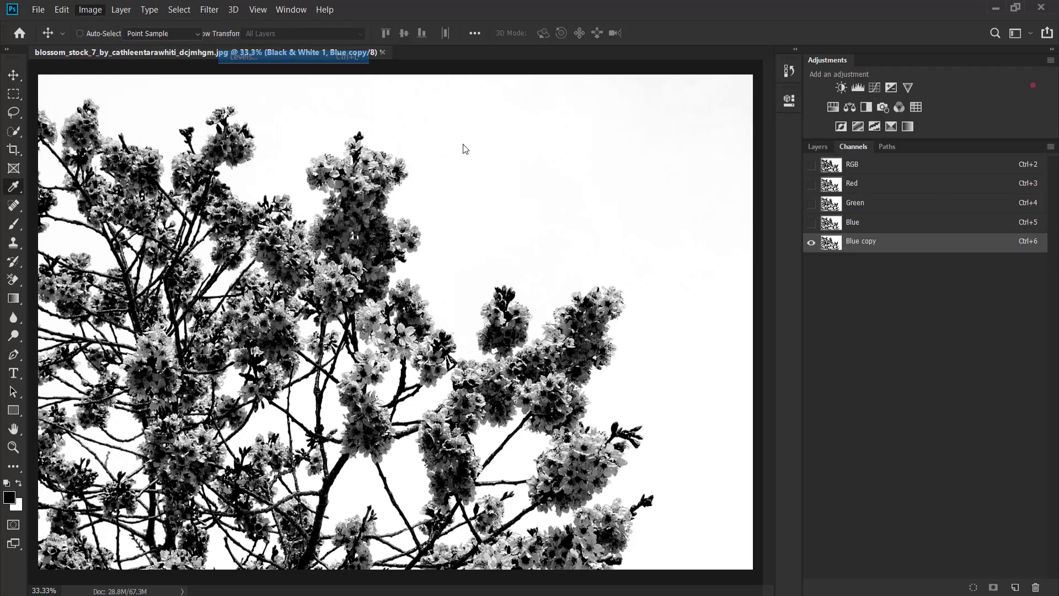
mouse_move(571, 254)
left_mouse_down()
mouse_move(553, 253)
mouse_move(575, 253)
left_mouse_up()
left_click_drag(486, 252, 550, 257)
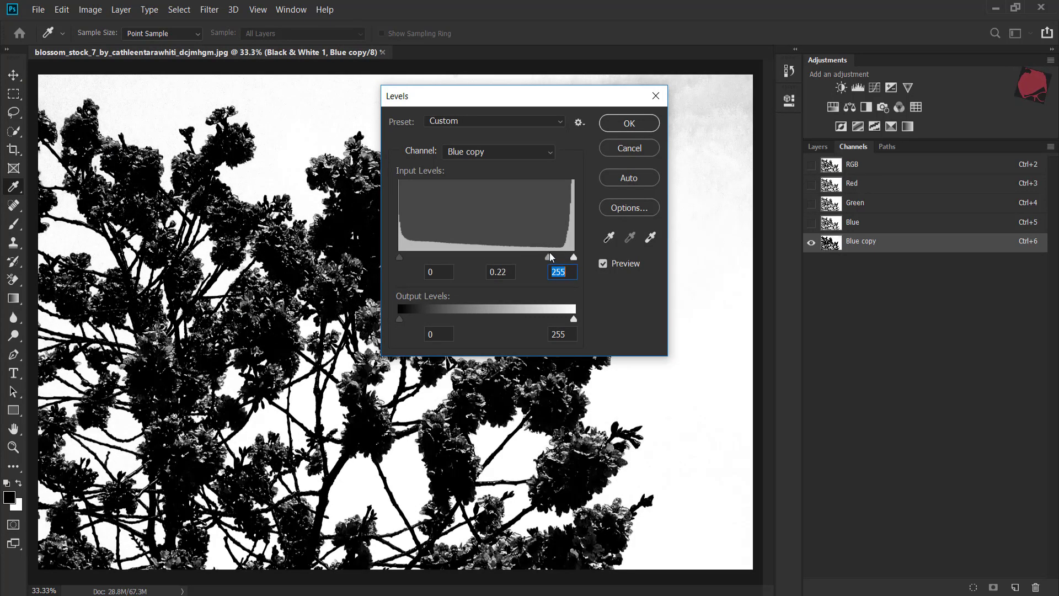
left_click_drag(403, 255, 484, 257)
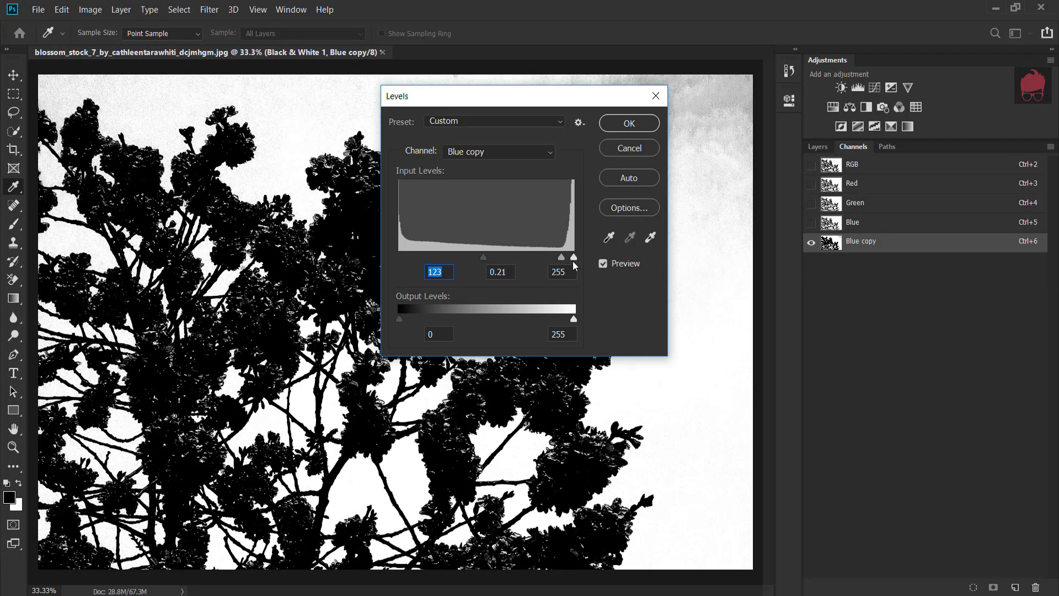
left_click_drag(574, 259, 569, 258)
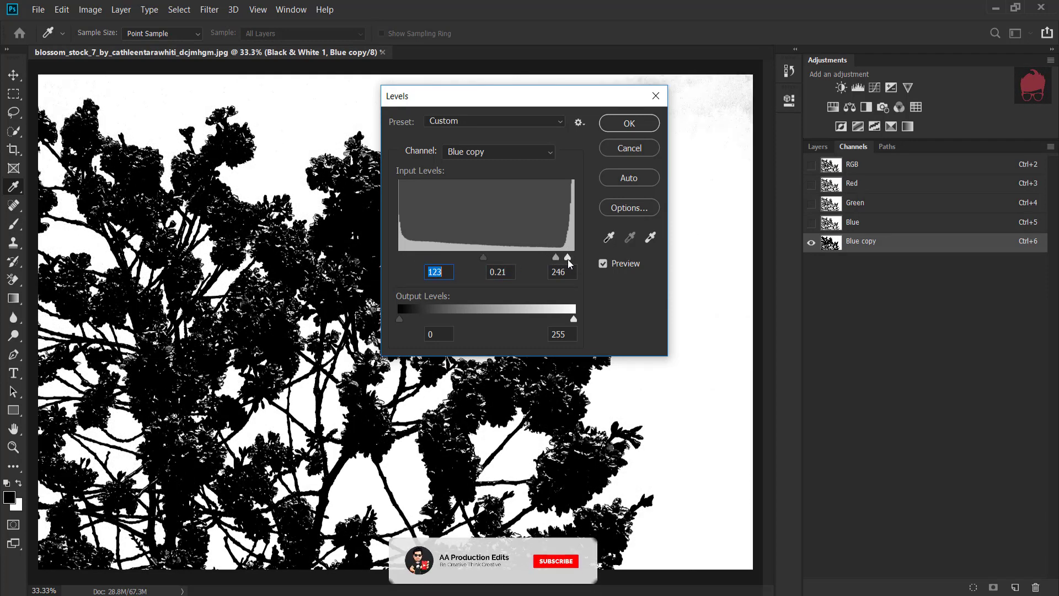
left_click_drag(484, 257, 500, 258)
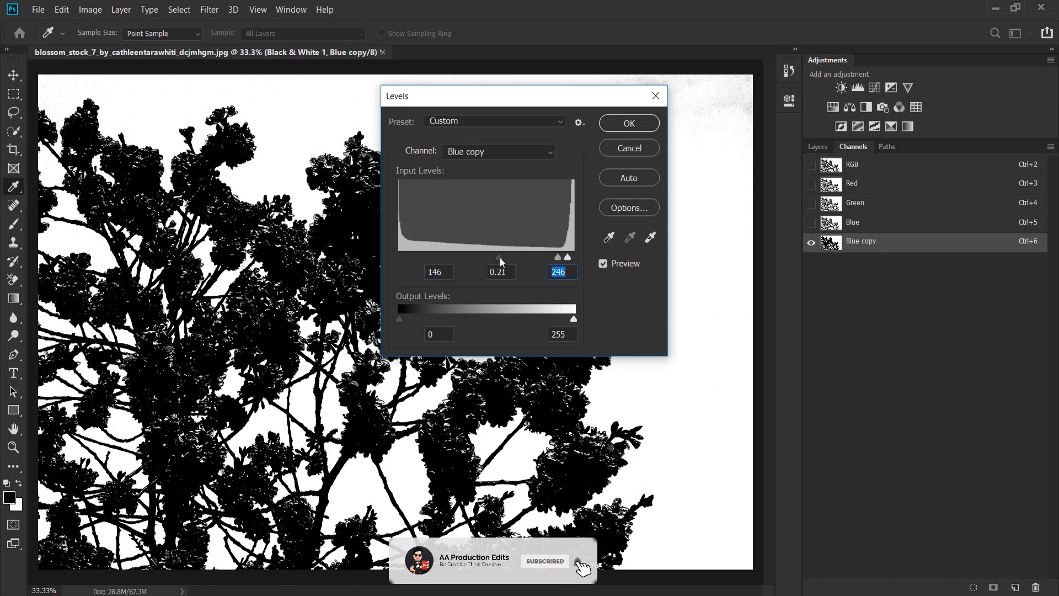
left_click(500, 257)
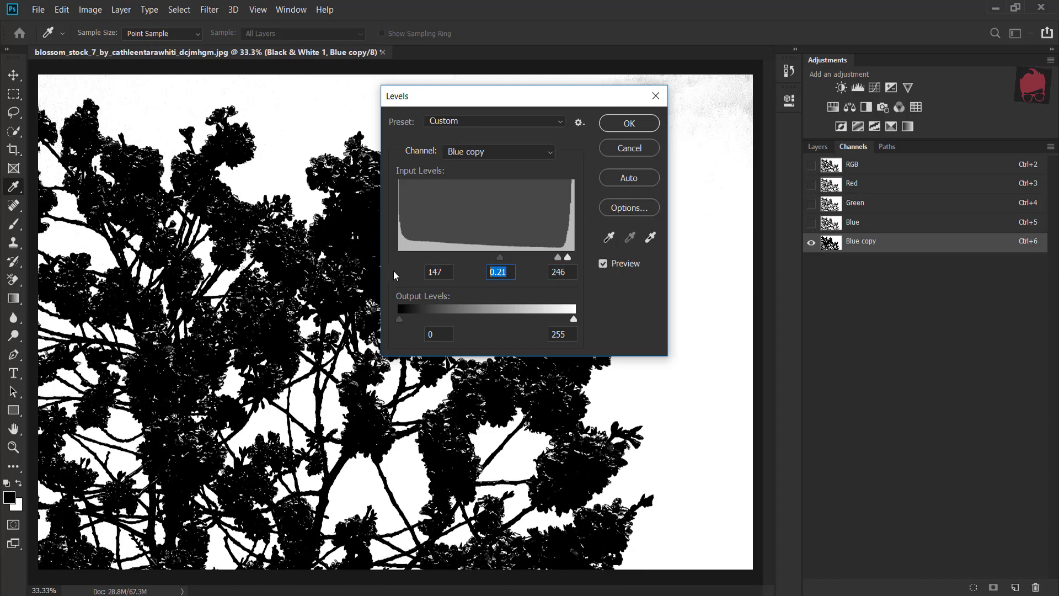
key("shift+Tab")
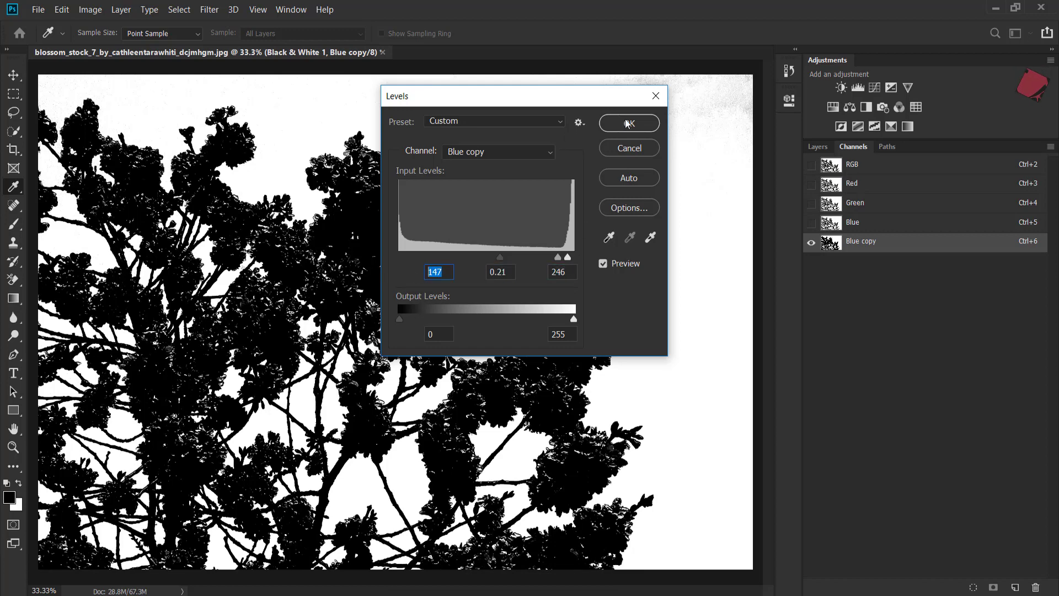
left_click(629, 125)
key("v")
key("ctrl+0")
Load Blue copy as a selection, return to RGB, and target the Background layer
key("ctrl+plus")
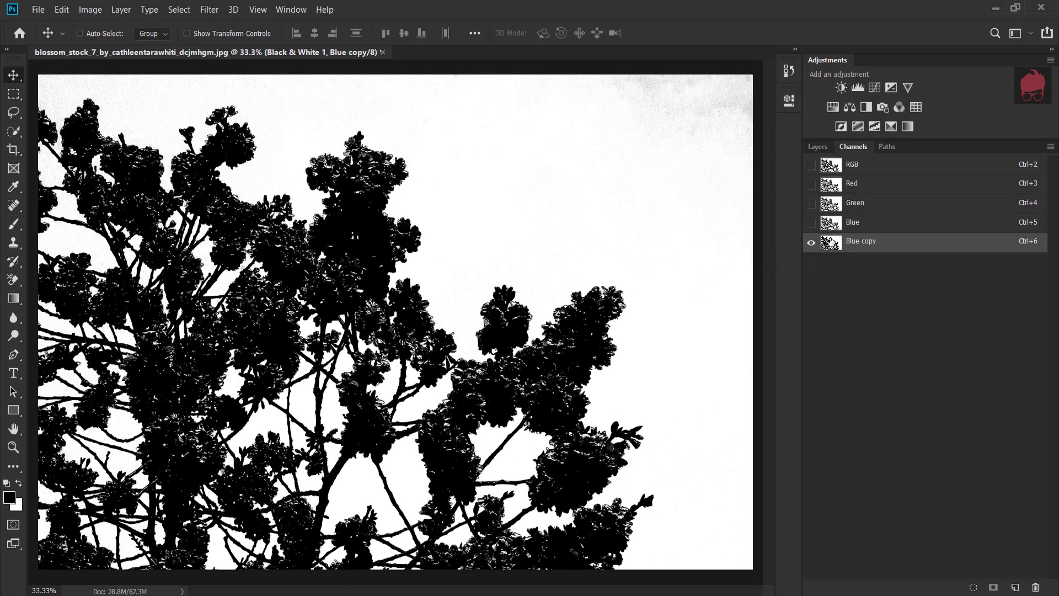
key("ctrl")
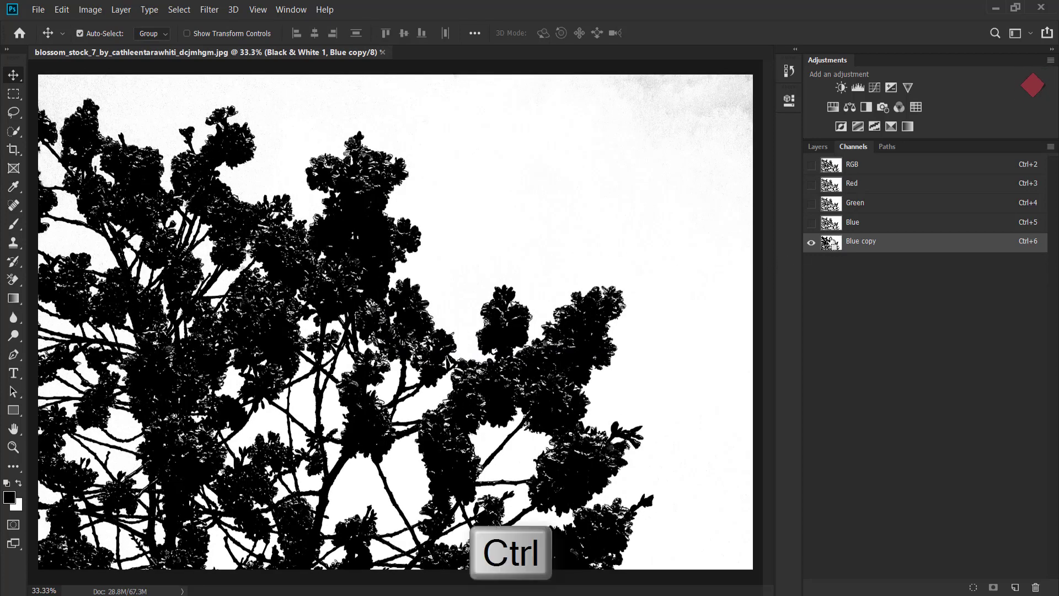
left_click(834, 247, "ctrl")
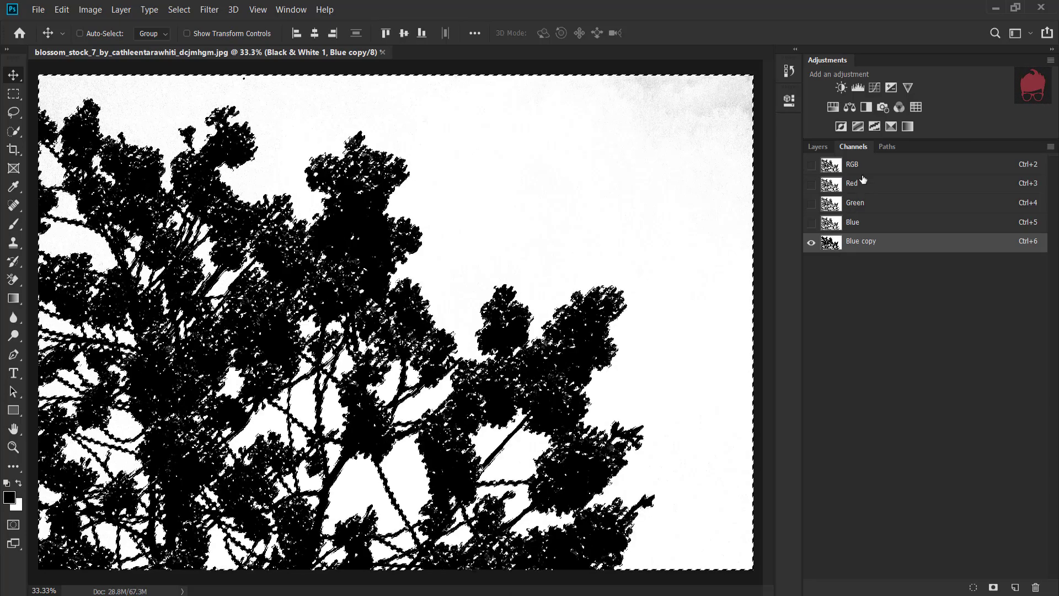
left_click(863, 169)
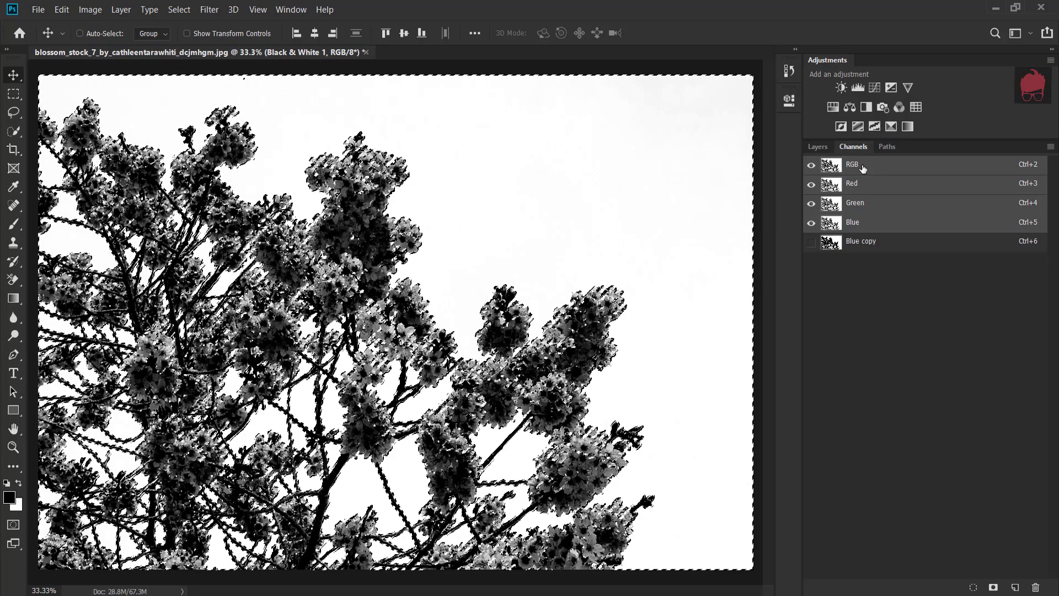
left_click(821, 147)
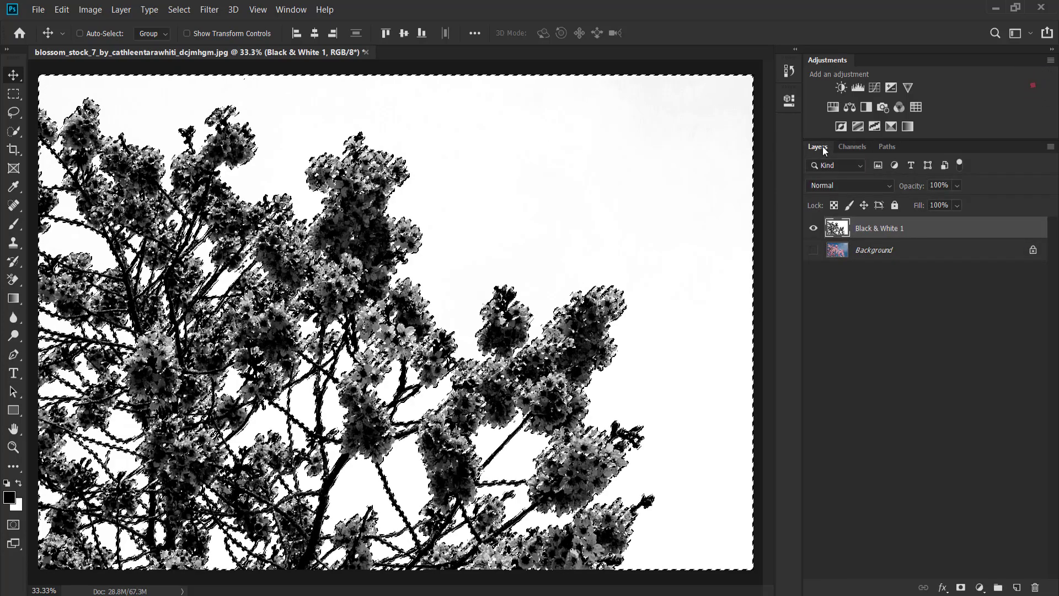
left_click(877, 251)
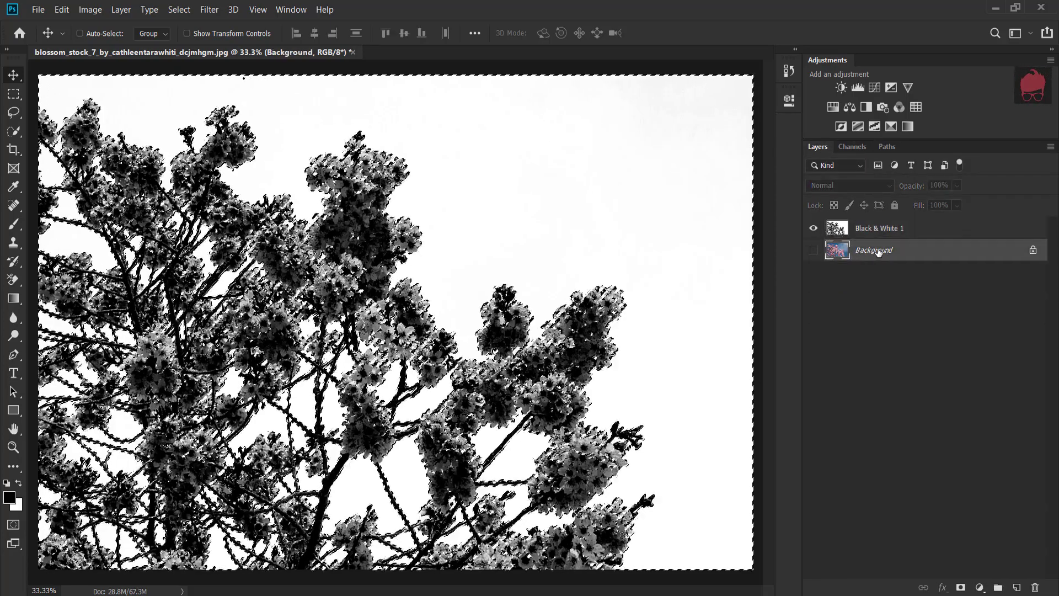
Duplicate Background as a visible 'Crop Image' layer above Black & White 1
right_click(877, 251)
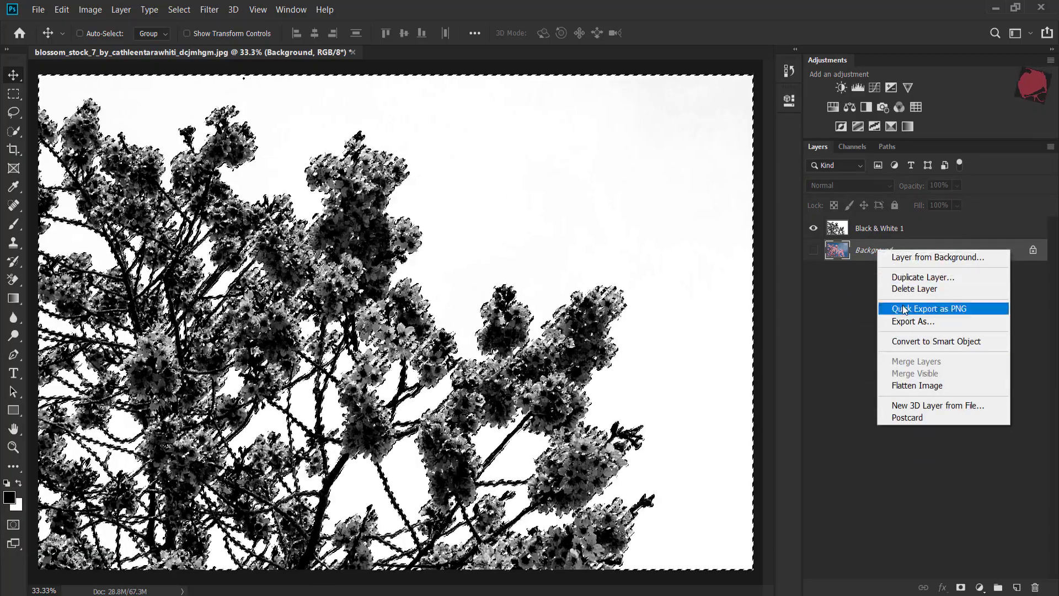
left_click(921, 277)
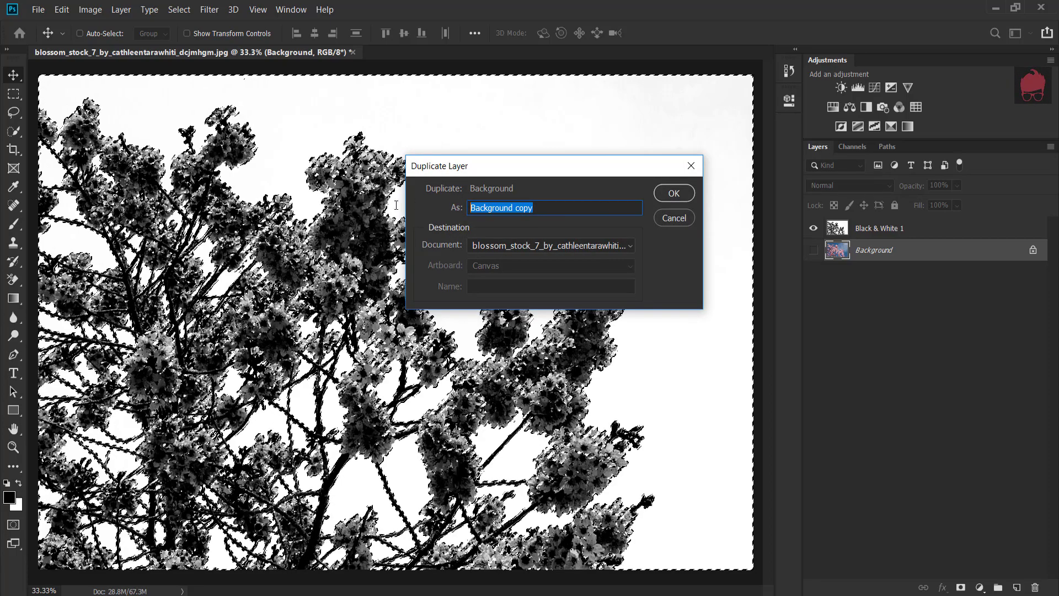
type("Crop Image")
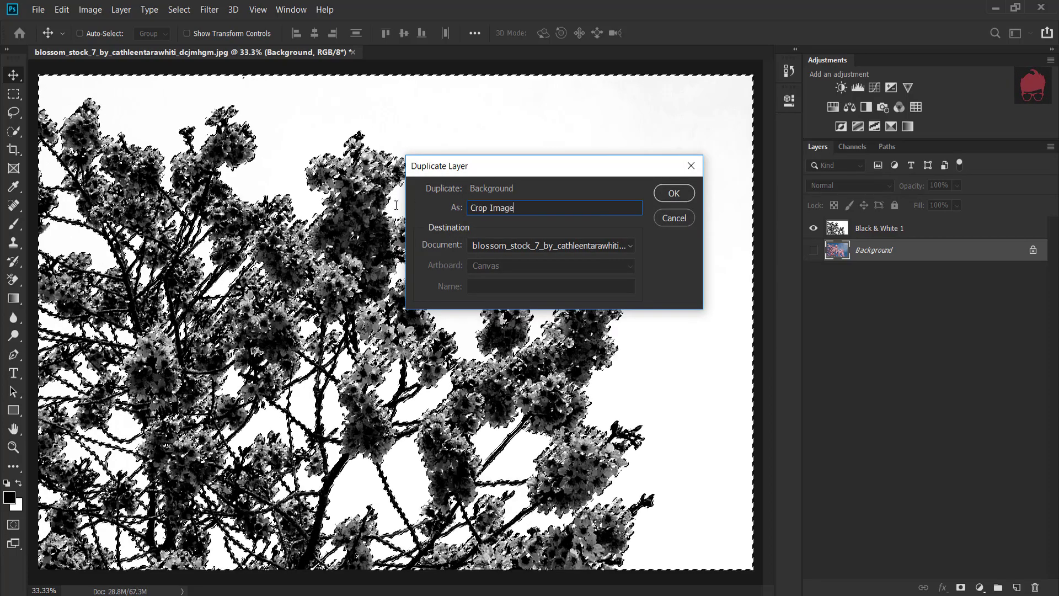
key("Return")
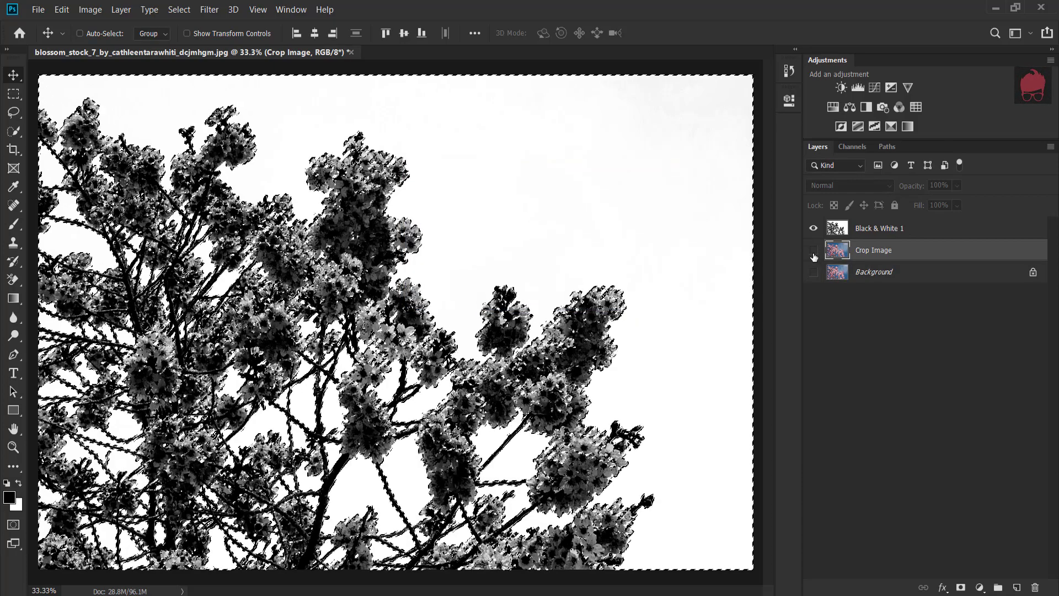
left_click(814, 251)
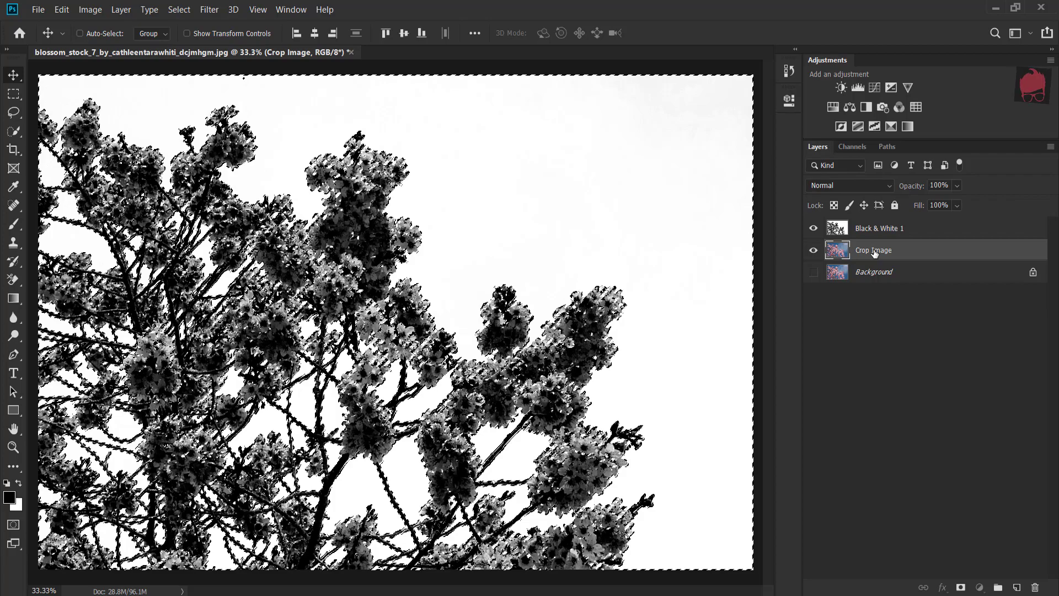
left_click_drag(875, 252, 875, 226)
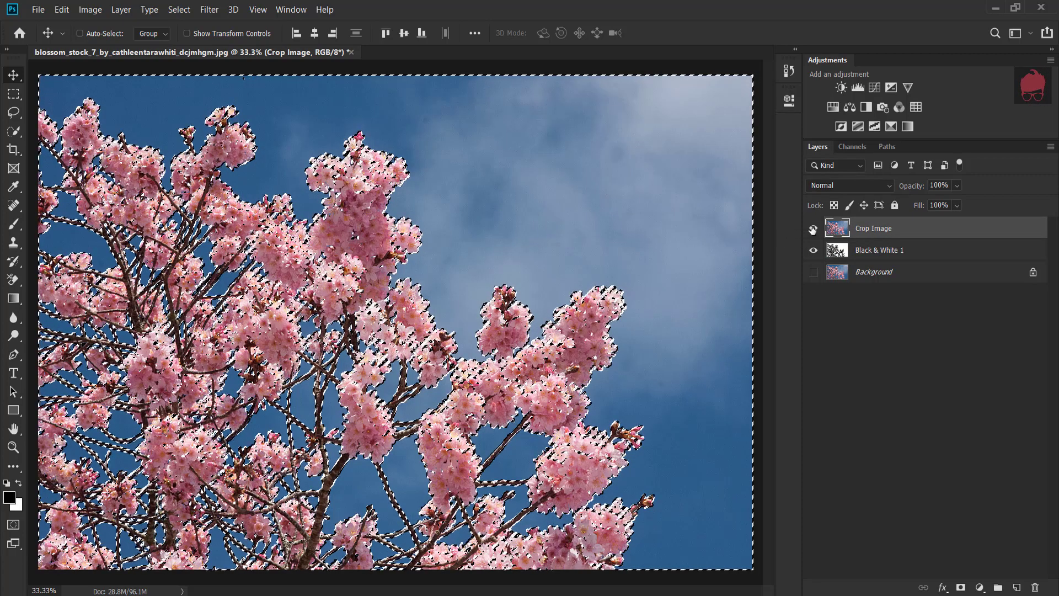
Hide Black & White 1 and make Crop Image the active layer
left_click(815, 251)
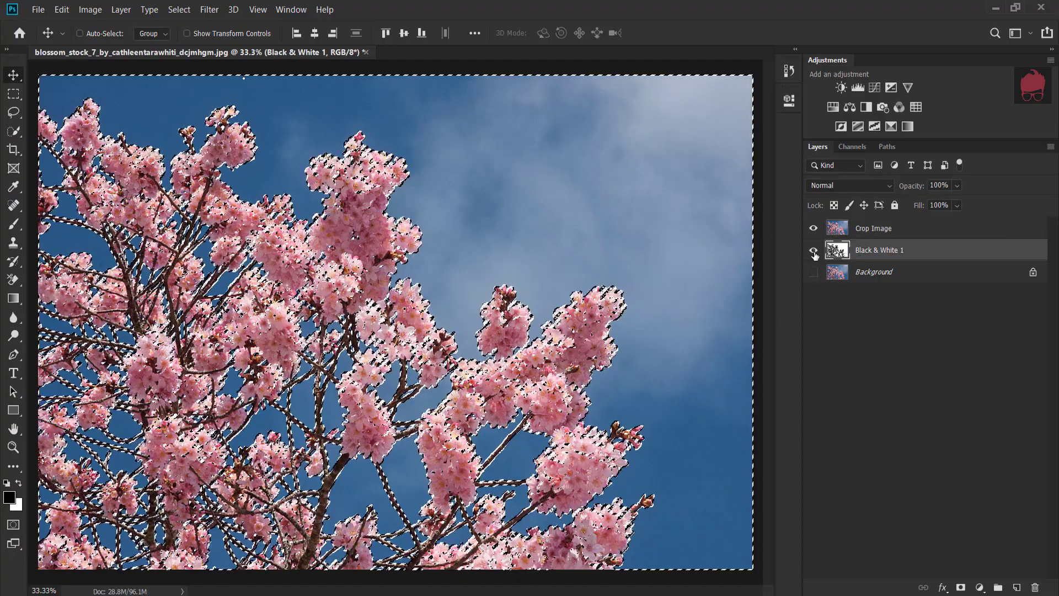
left_click(813, 251)
left_click(850, 230)
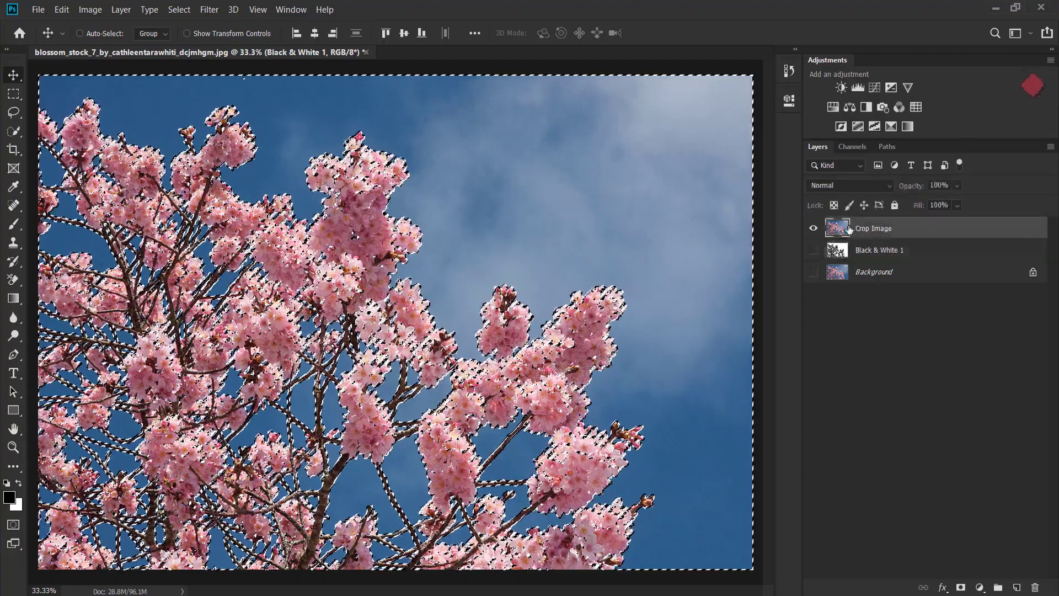
left_click(178, 11)
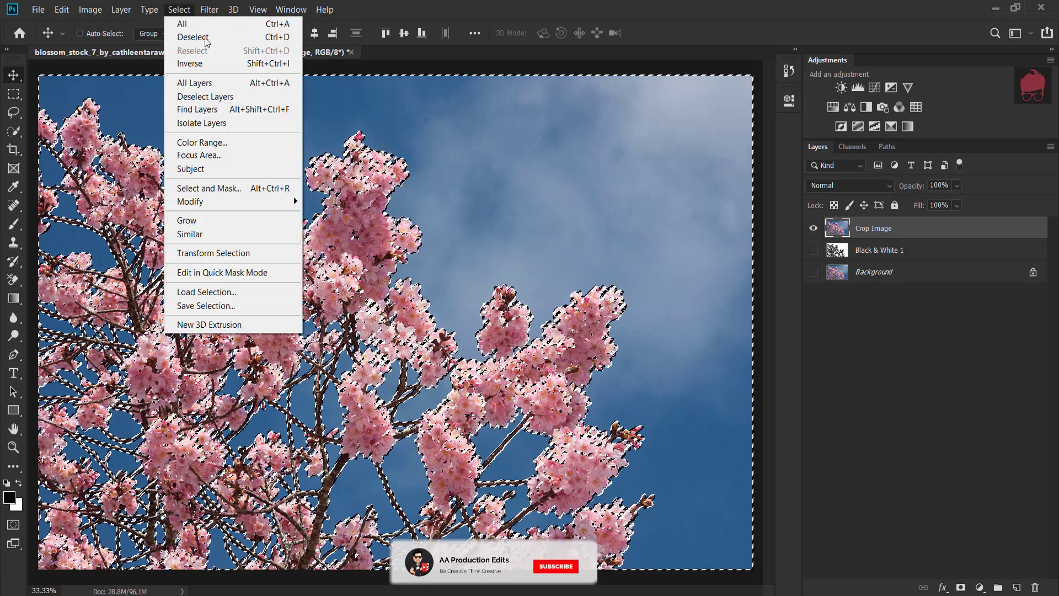
Invert the selection and add a layer mask to Crop Image hiding the sky
left_click(245, 65)
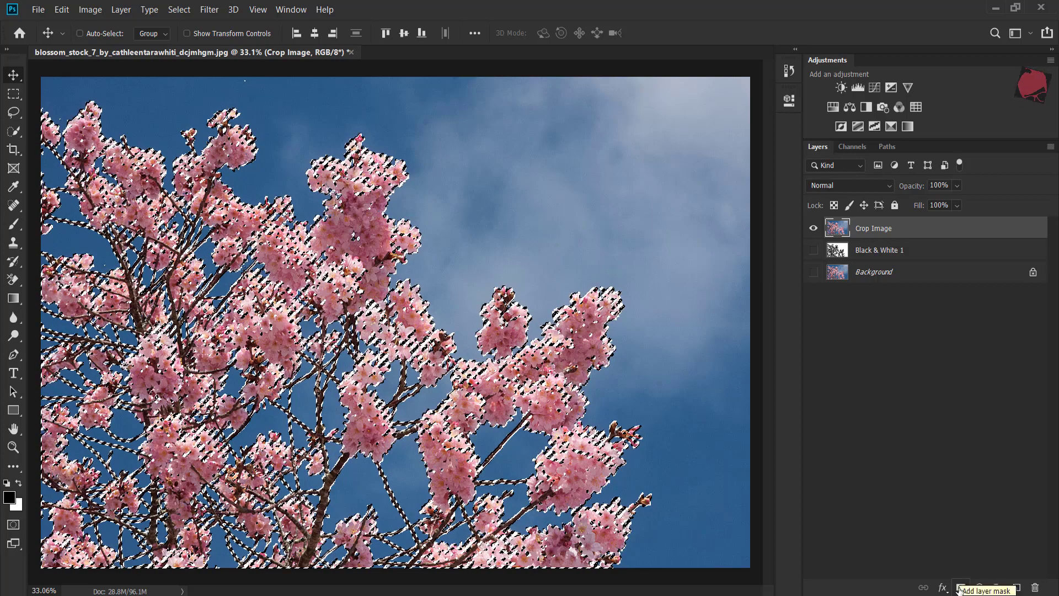
left_click(961, 588)
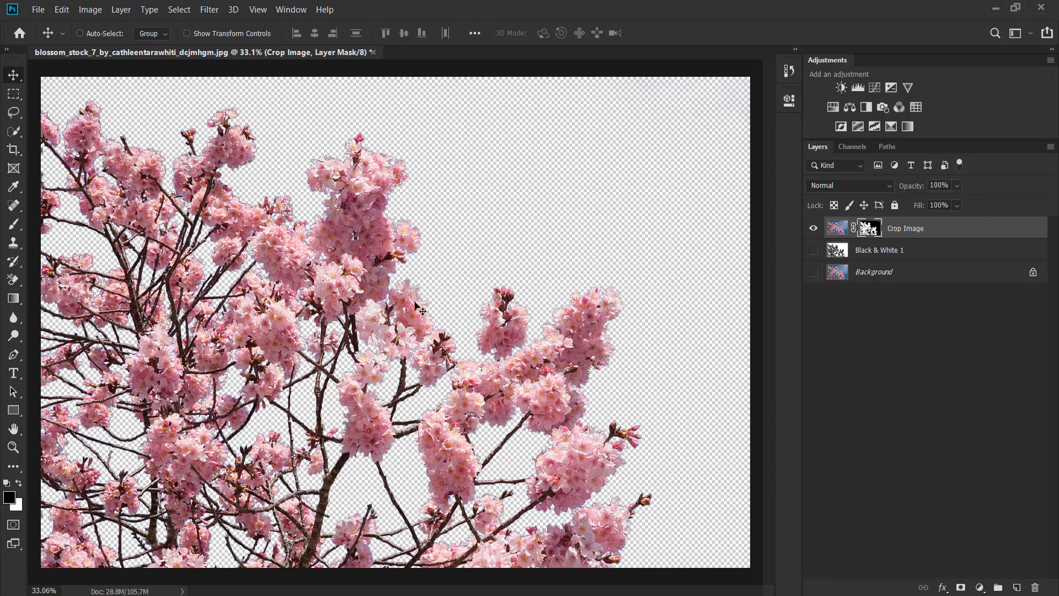
Refine the Crop Image mask edges with Radius 2 px and Smooth 10
right_click(865, 227)
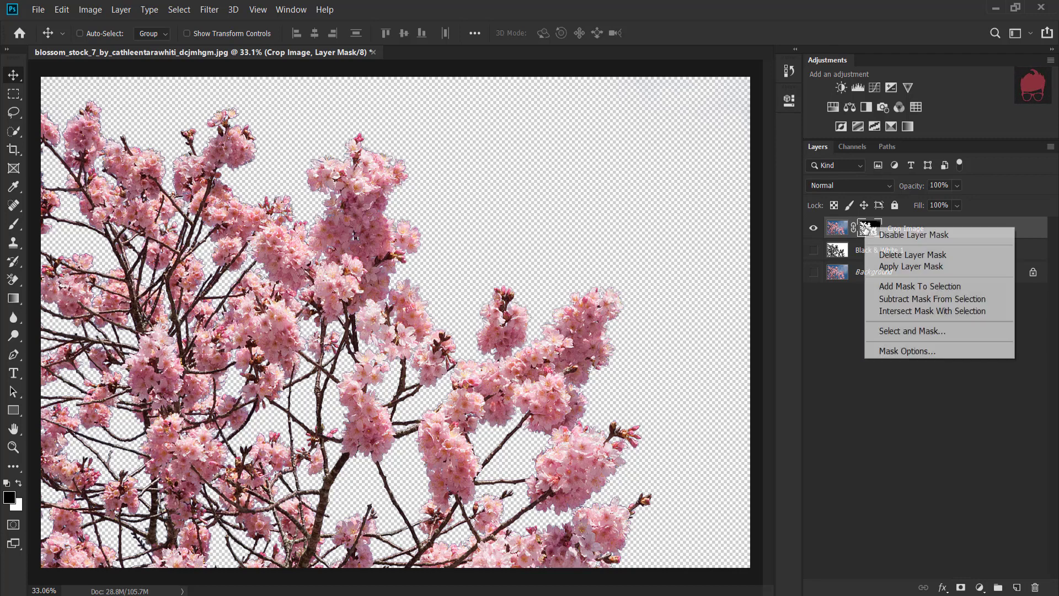
left_click(912, 331)
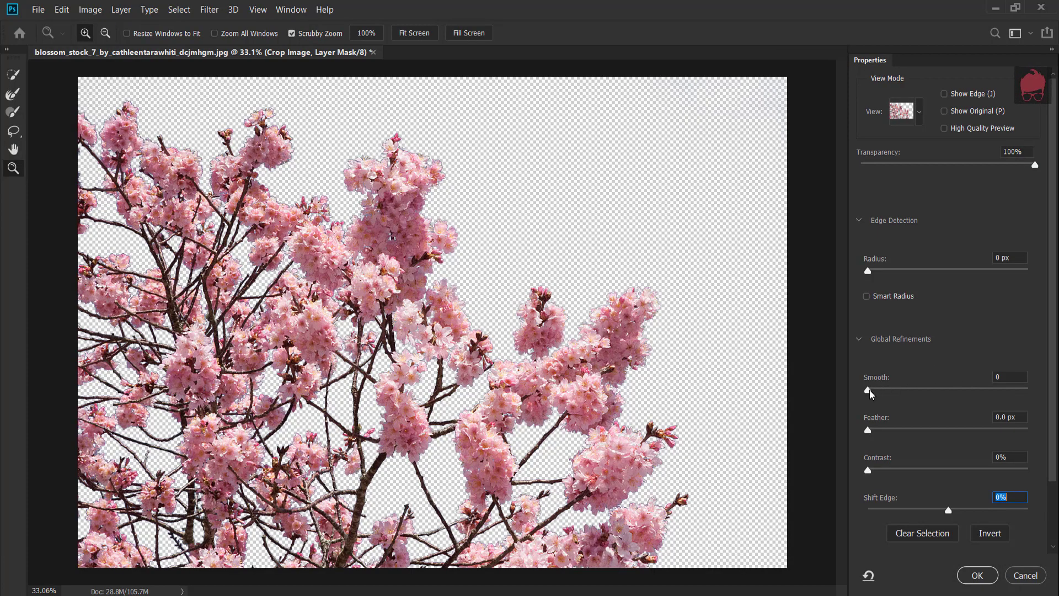
left_click_drag(868, 273, 878, 274)
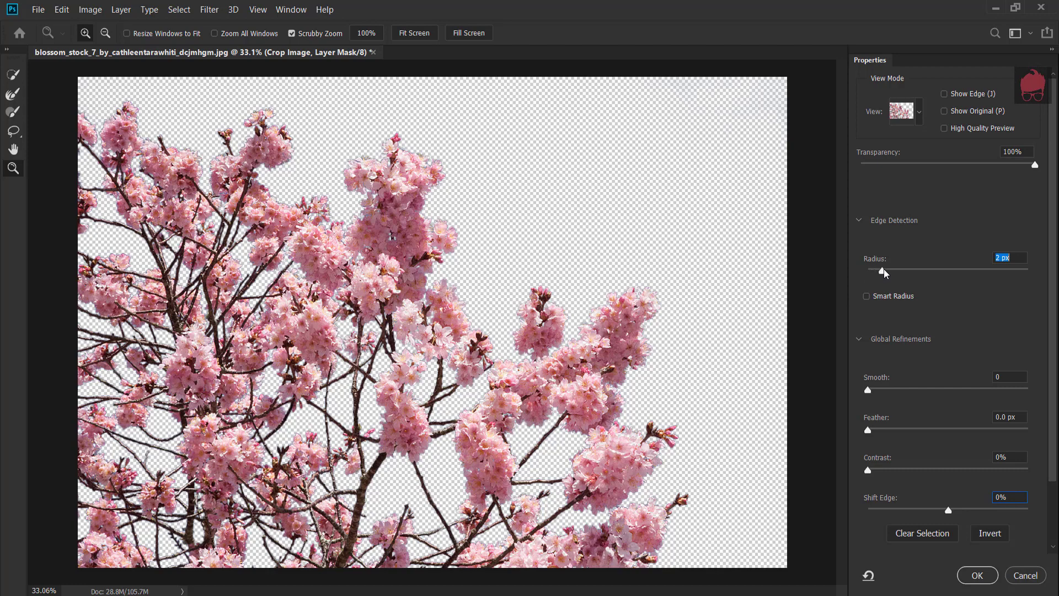
left_click_drag(869, 391, 883, 390)
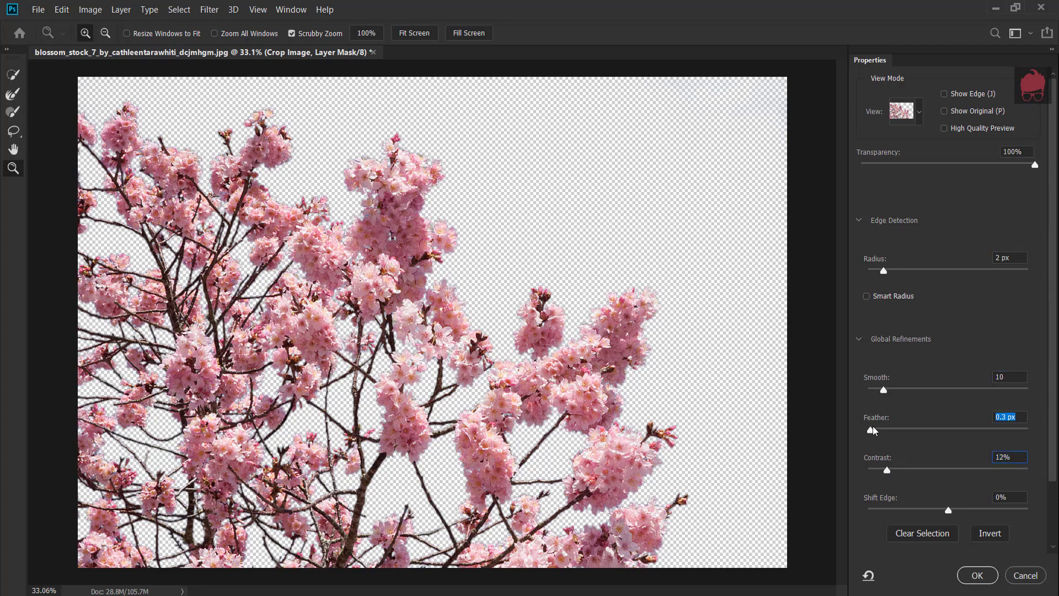
Output the refined mask to a new layer with layer mask
scroll(1054, 323, "down", 3)
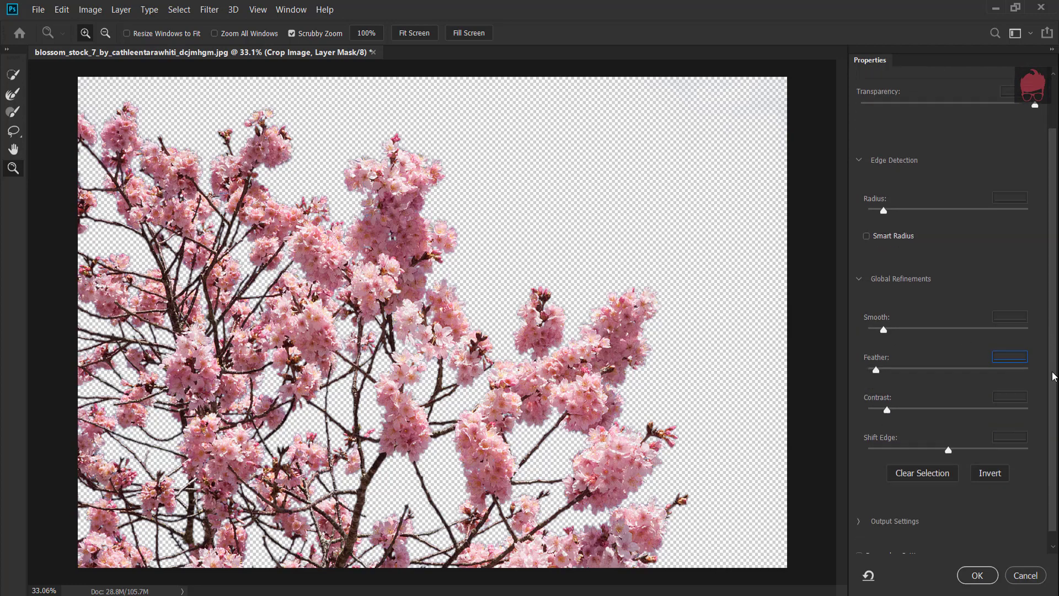
left_click(859, 509)
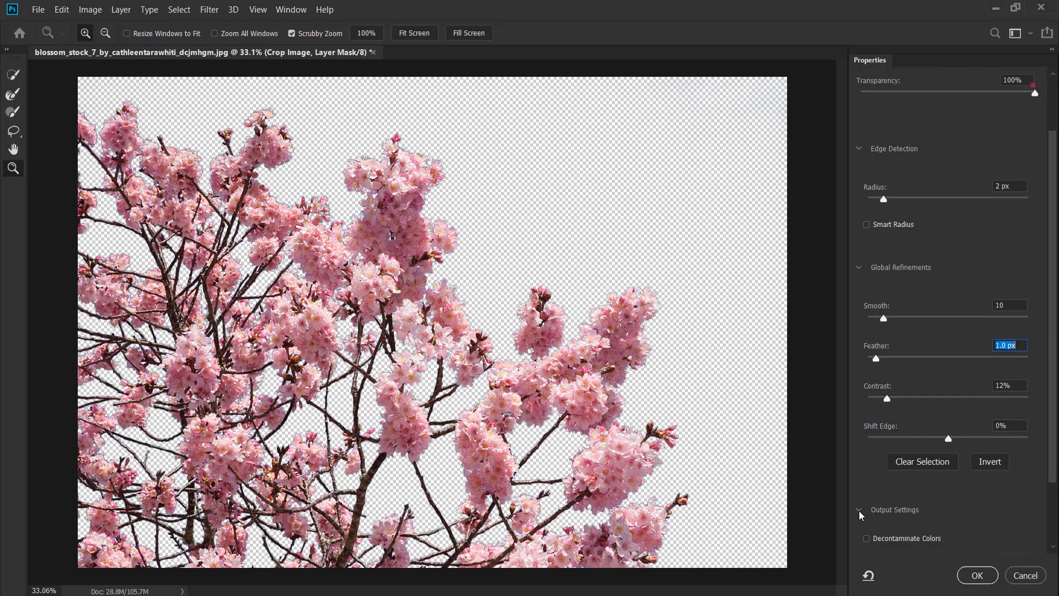
scroll(974, 519, "down", 3)
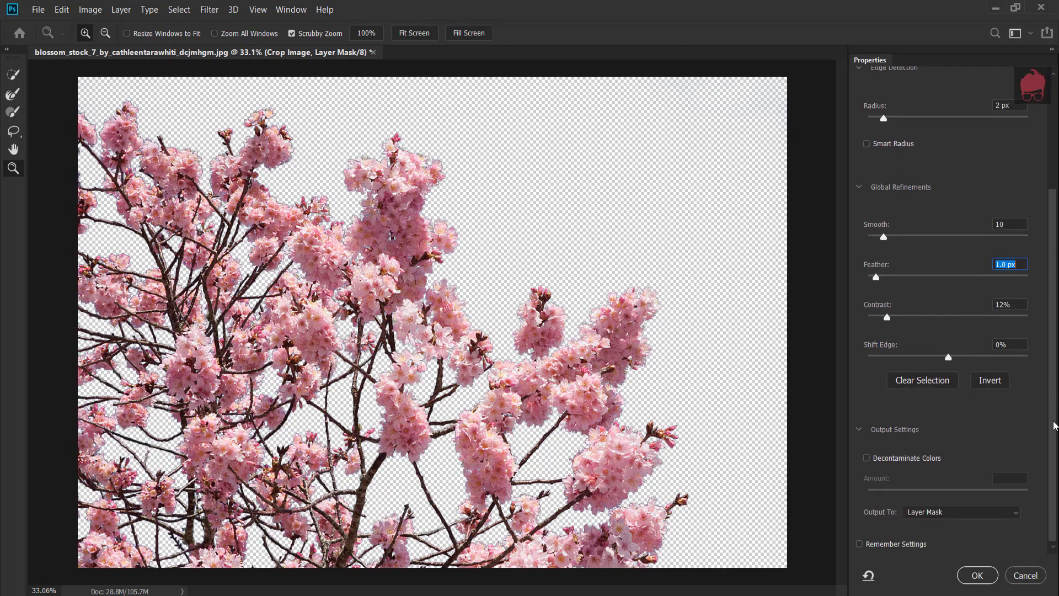
left_click(976, 518)
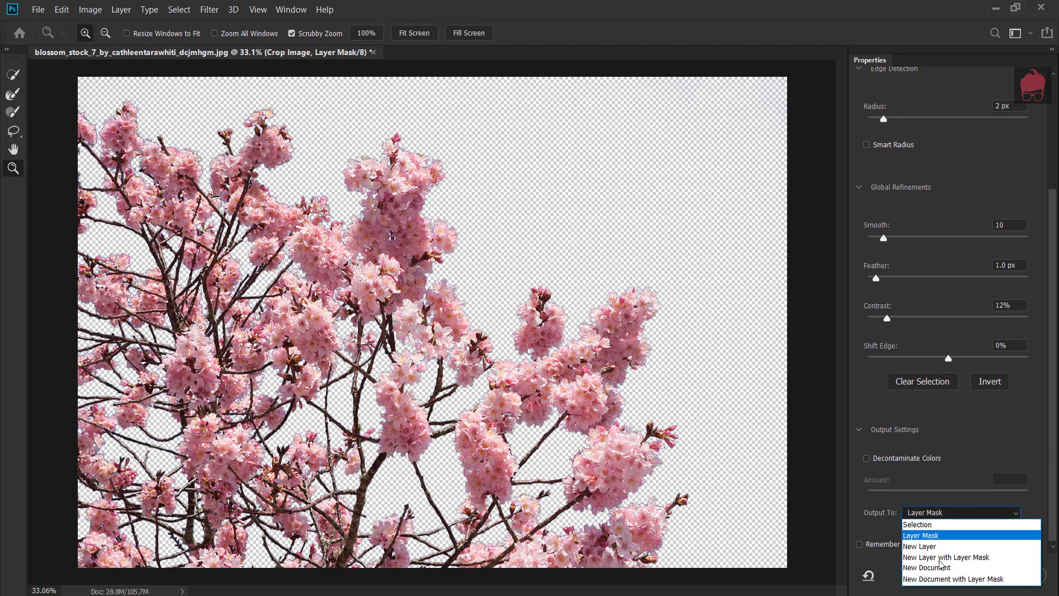
left_click(988, 558)
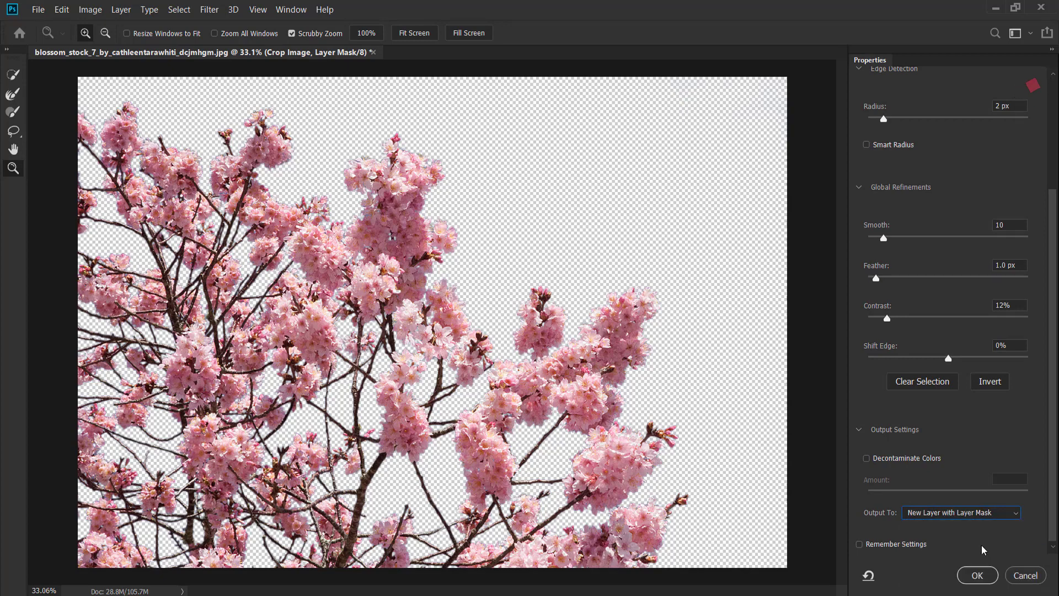
left_click(976, 575)
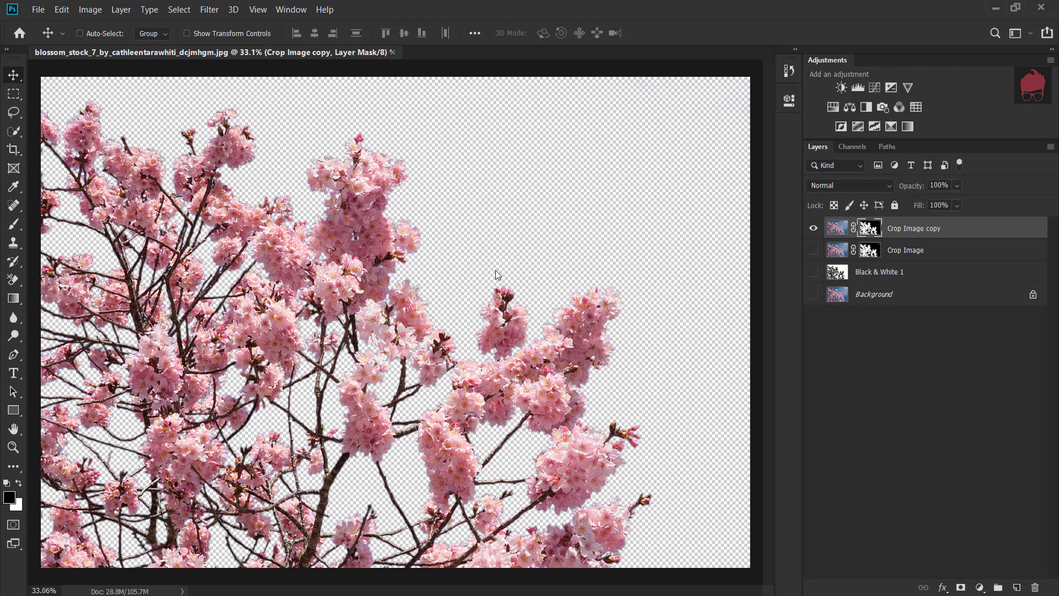
Add a Solid Color fill layer just above the Crop Image layer
key("ctrl+minus")
scroll(321, 264, "up", 1)
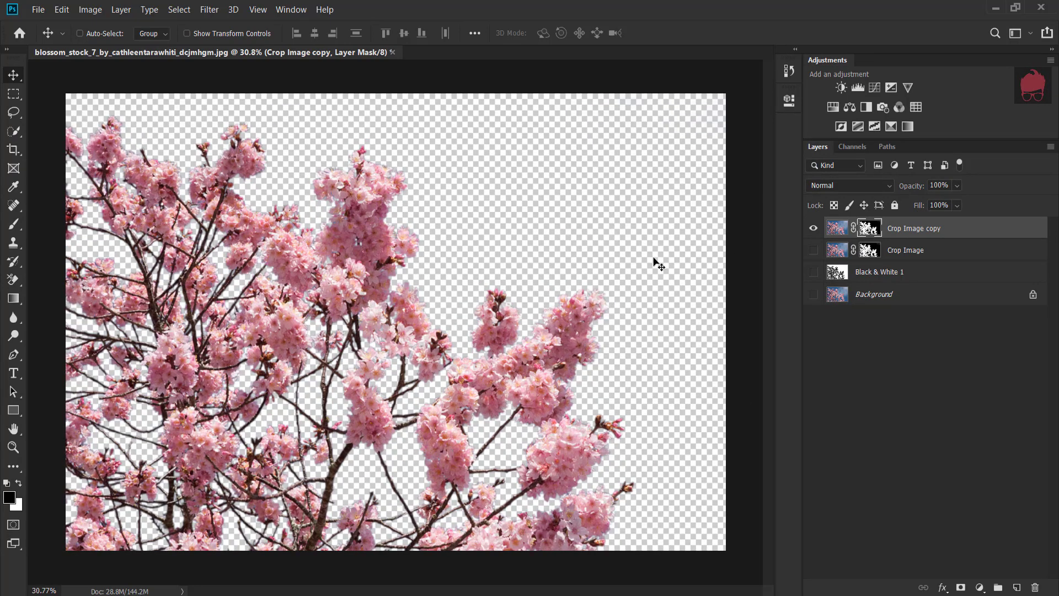
left_click(938, 254)
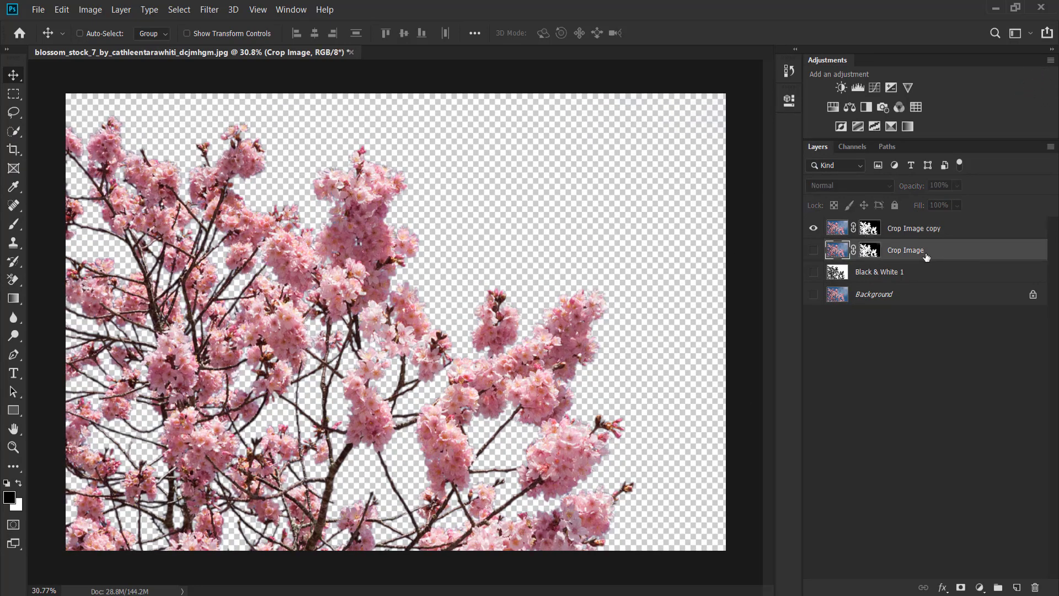
left_click(980, 587)
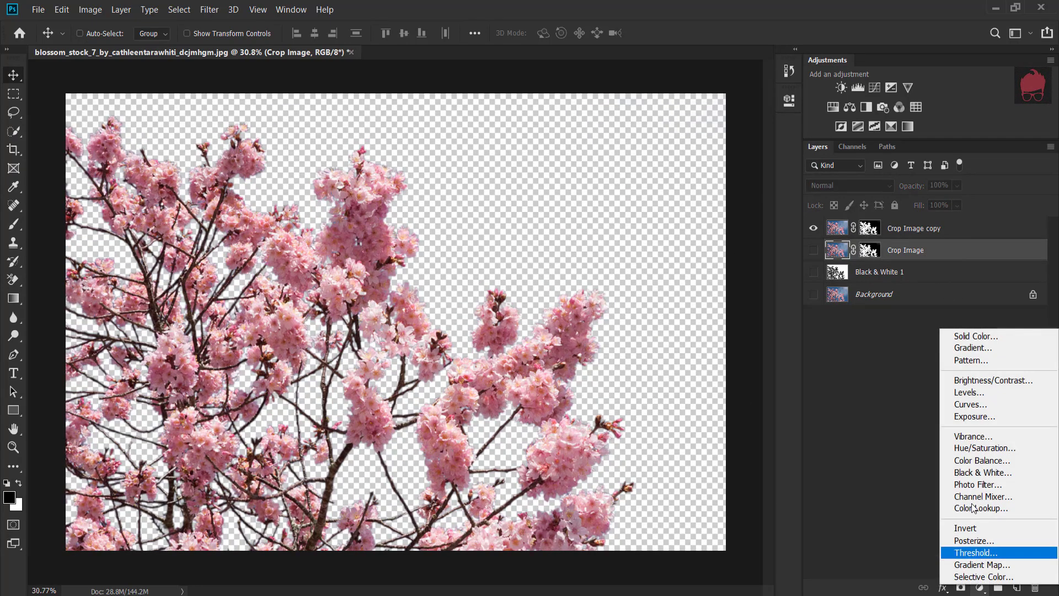
left_click(972, 335)
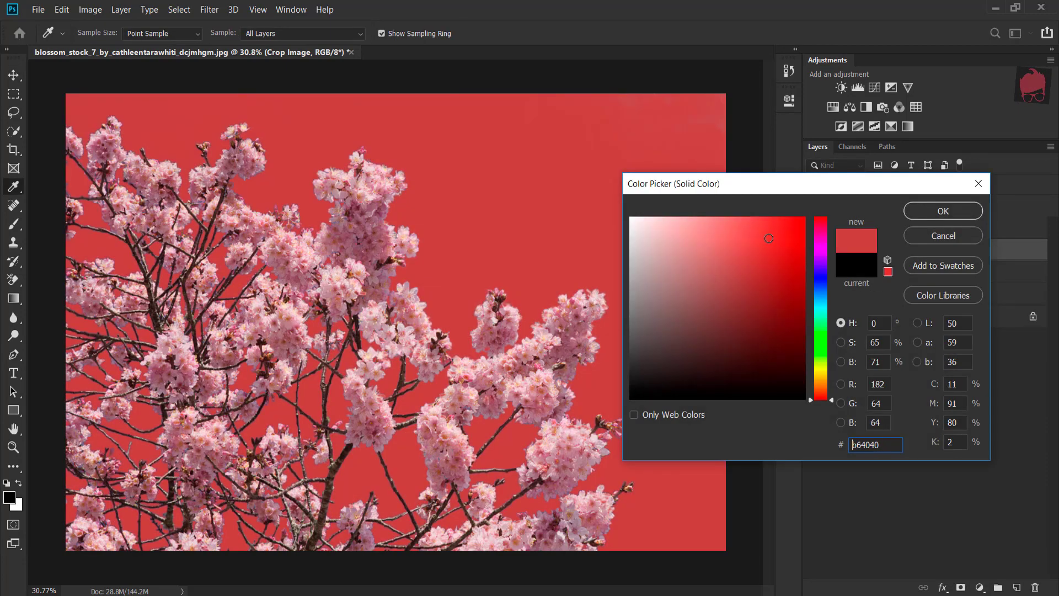
Try pink and red shades, then settle on black for the fill colour
left_click_drag(710, 307, 671, 222)
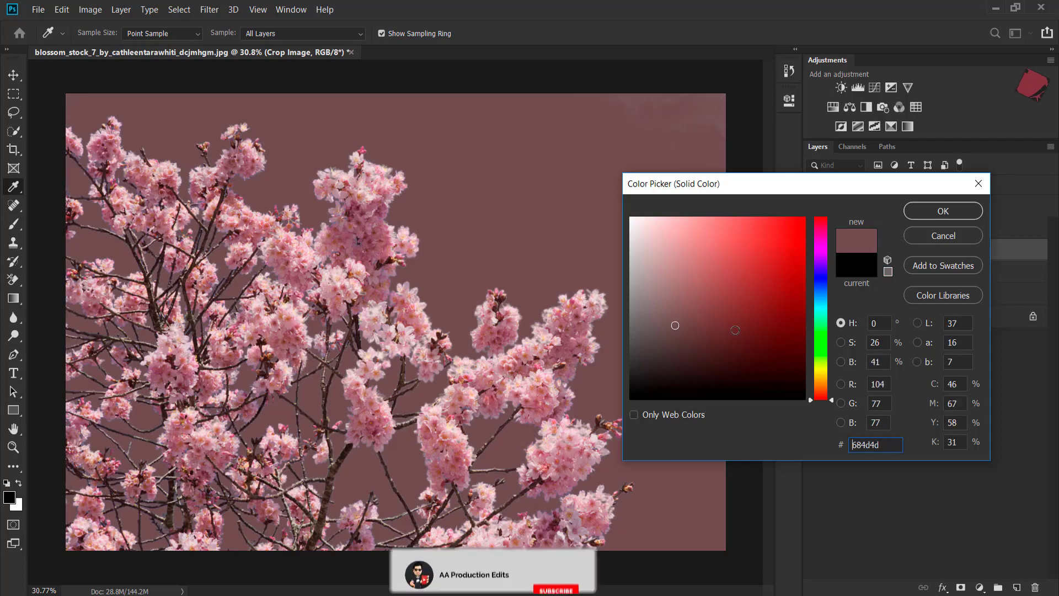
mouse_move(644, 254)
left_mouse_down()
mouse_move(771, 268)
mouse_move(823, 217)
left_mouse_up()
left_click(824, 259)
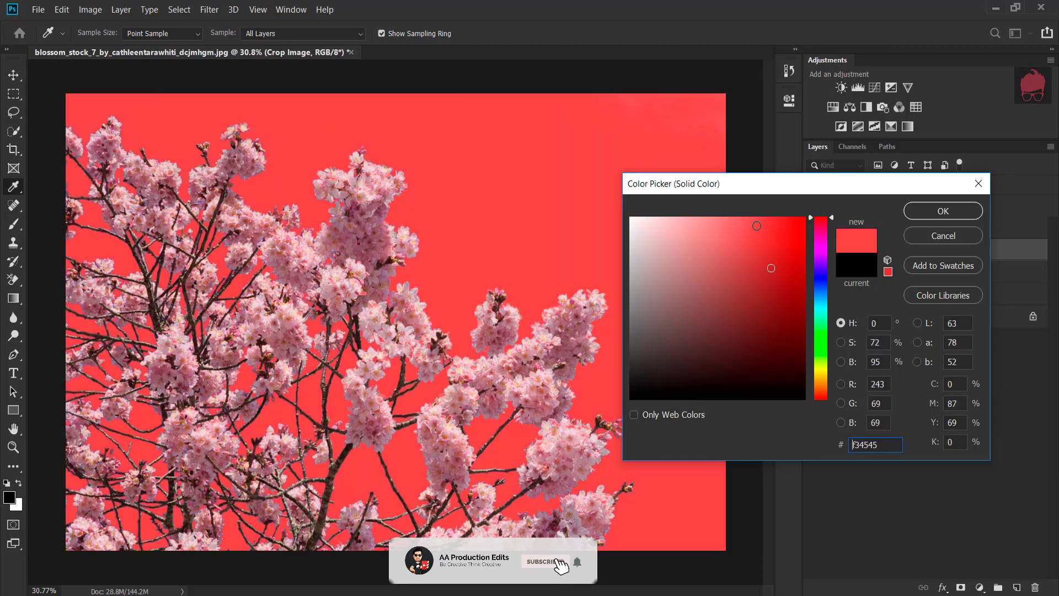
mouse_move(674, 224)
left_mouse_down()
mouse_move(662, 228)
mouse_move(721, 284)
left_mouse_up()
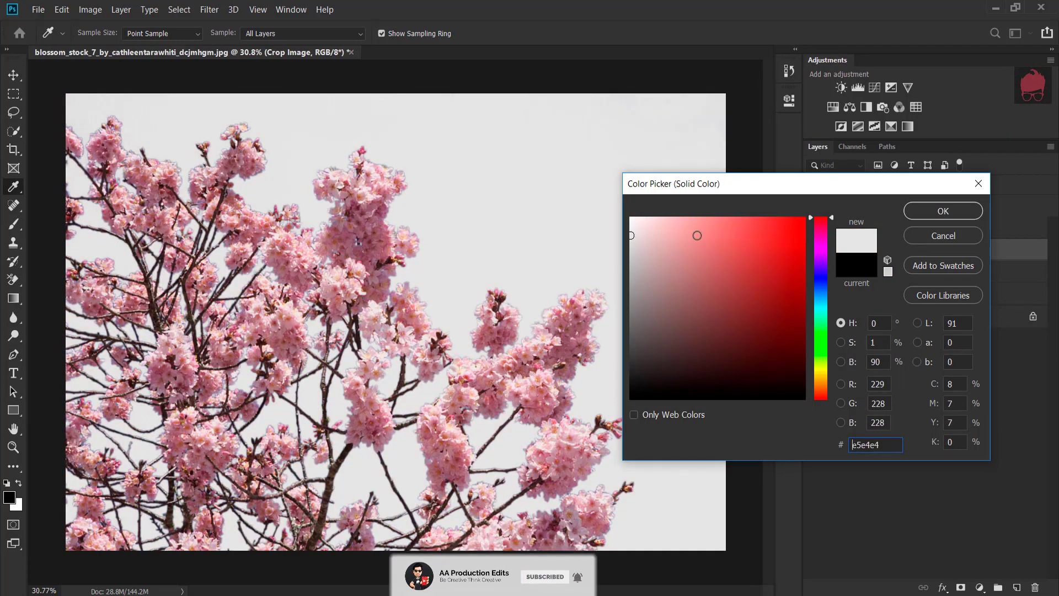
left_click_drag(690, 381, 688, 409)
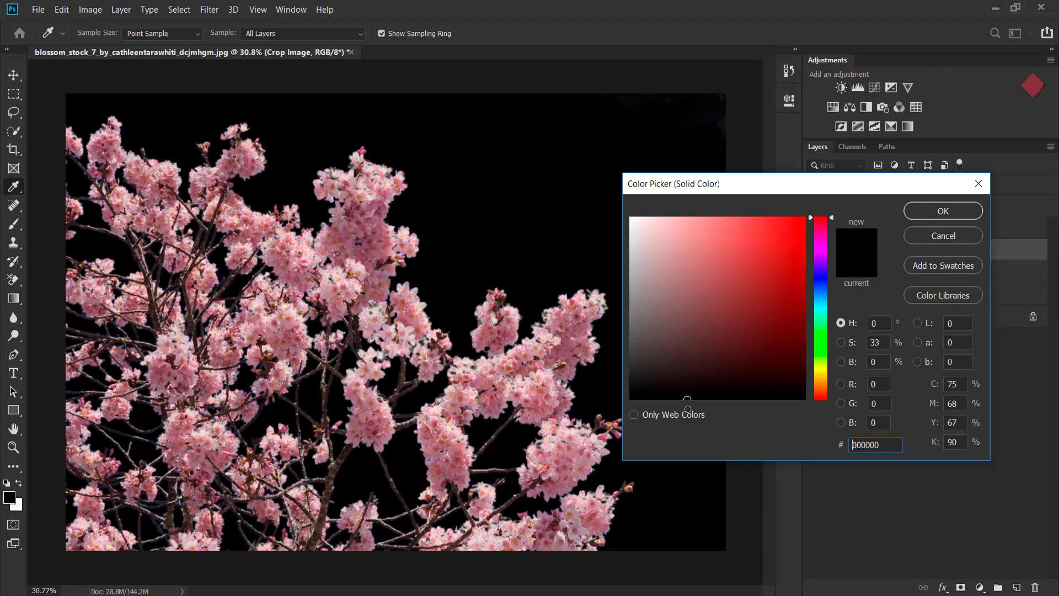
left_click(961, 213)
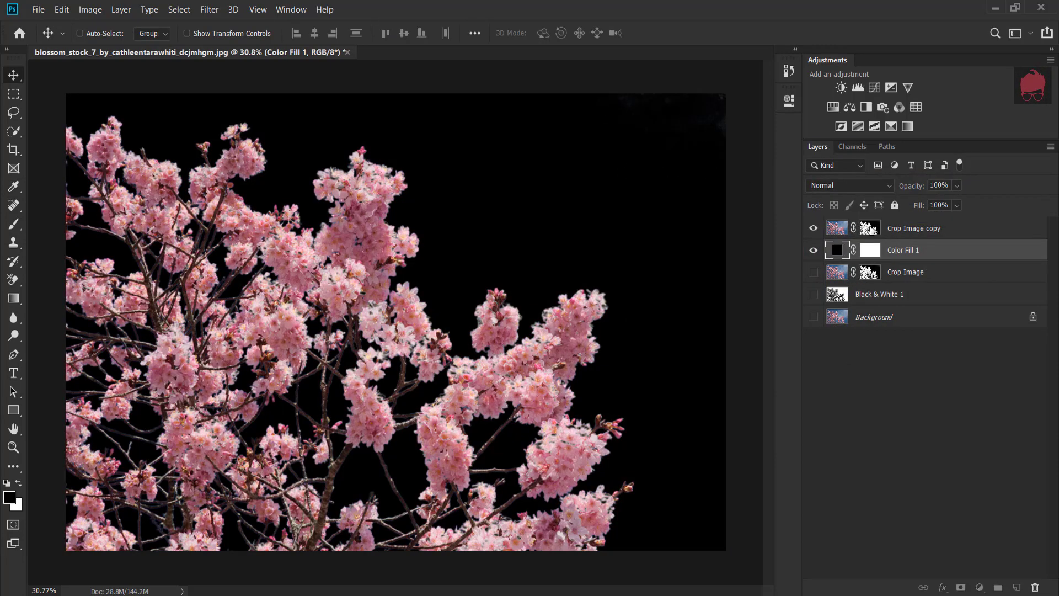
Target the Crop Image copy mask with a Soft Round brush sized 448 px
left_click(870, 229)
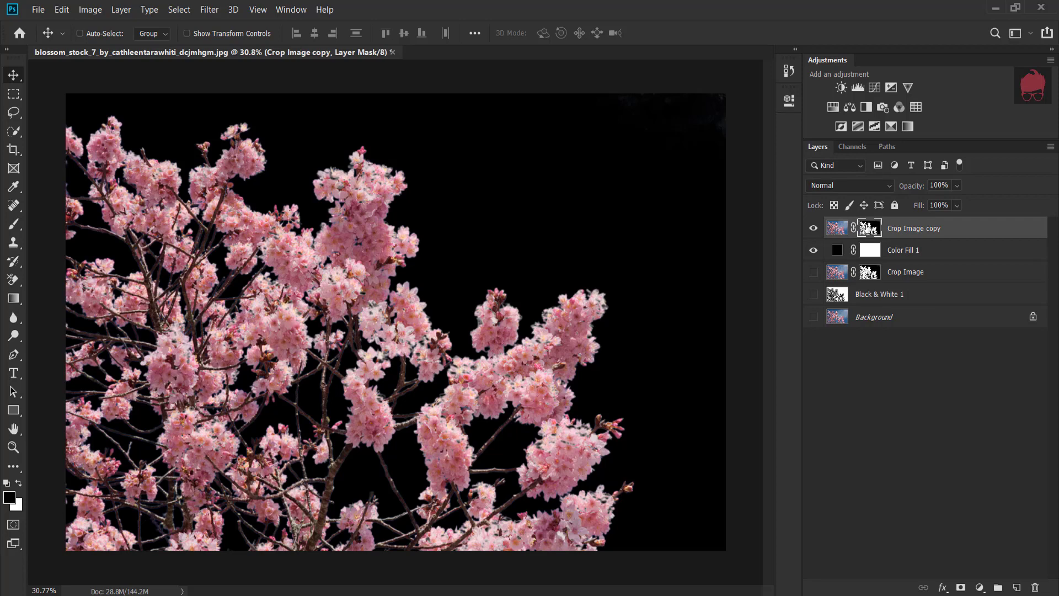
left_click(16, 226)
right_click(562, 183)
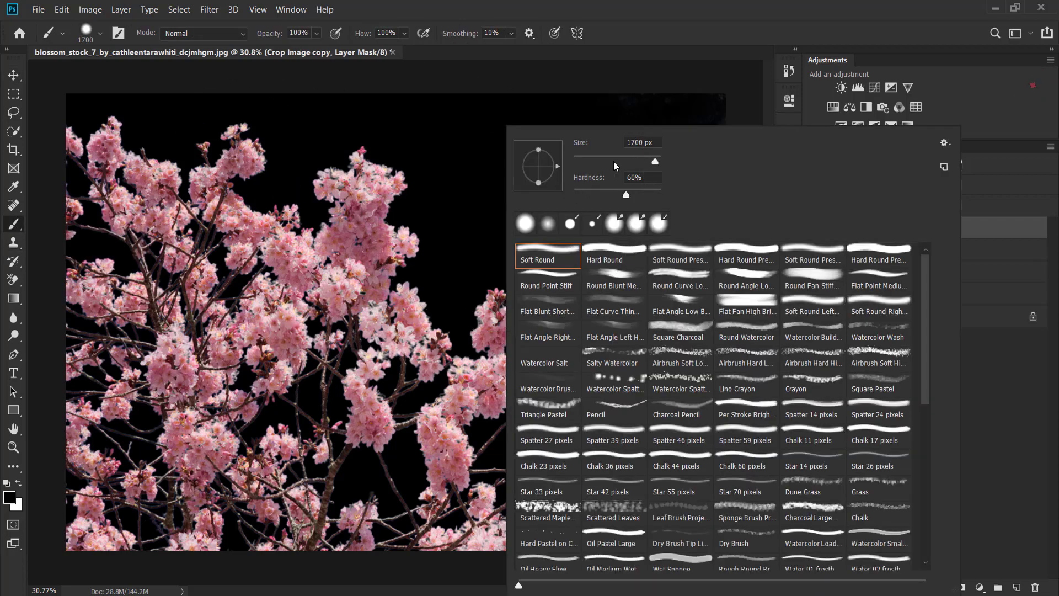
left_click_drag(614, 161, 625, 161)
key("Return")
right_click(684, 166)
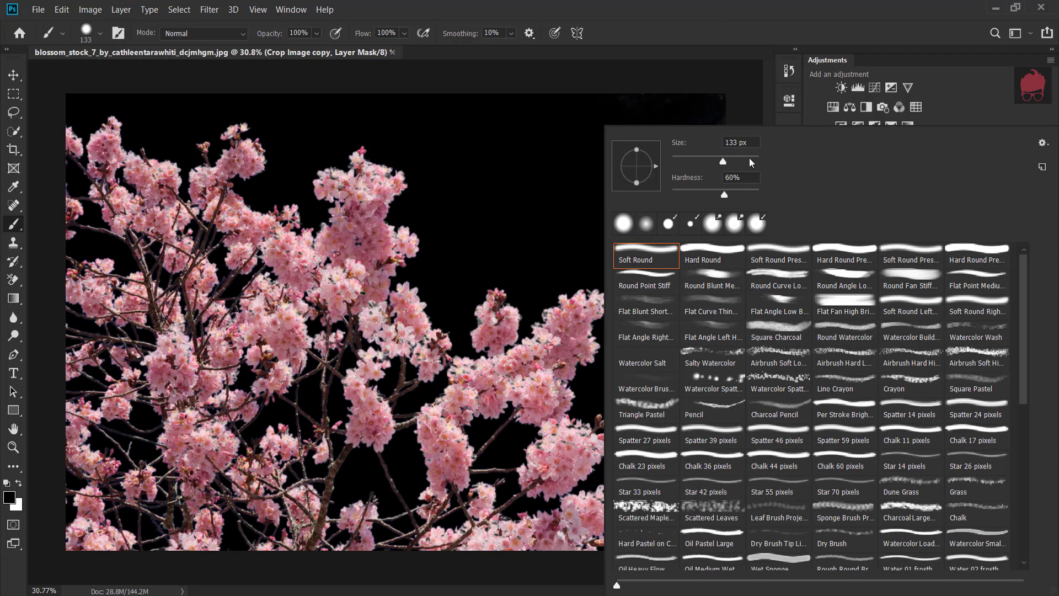
left_click(749, 160)
key("Return")
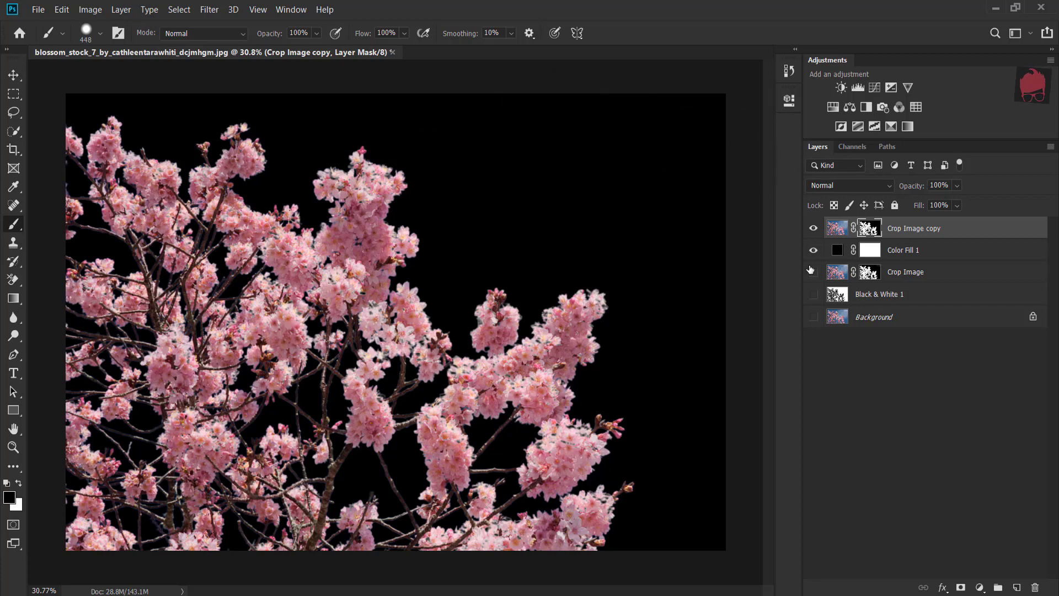
Recolour Color Fill 1 from black to dusky rose #b4586f
left_click(839, 251)
double_click(839, 252)
left_click(737, 259)
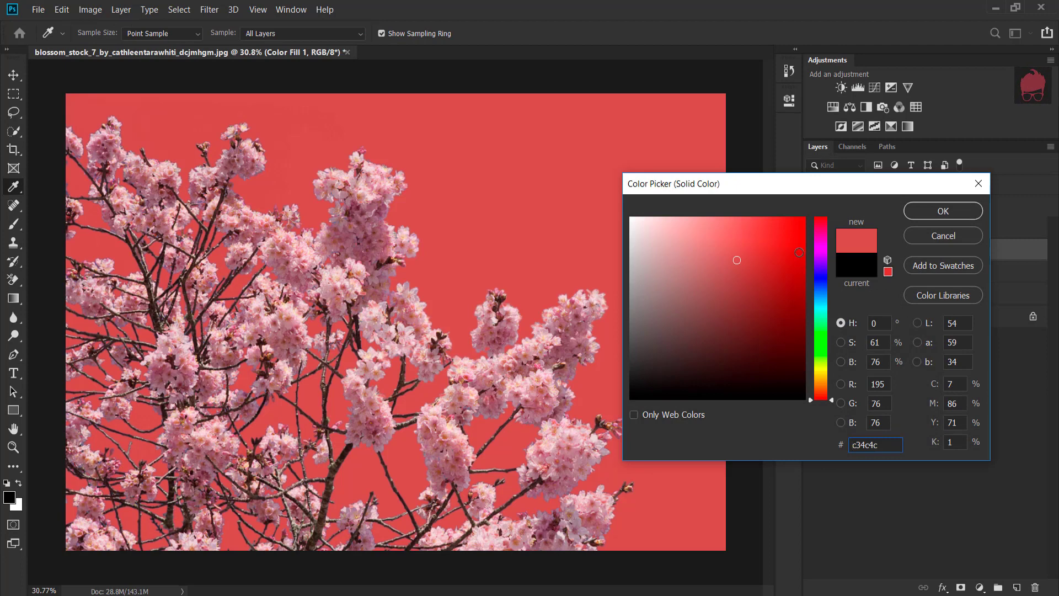
left_click(827, 318)
left_click_drag(819, 287, 819, 244)
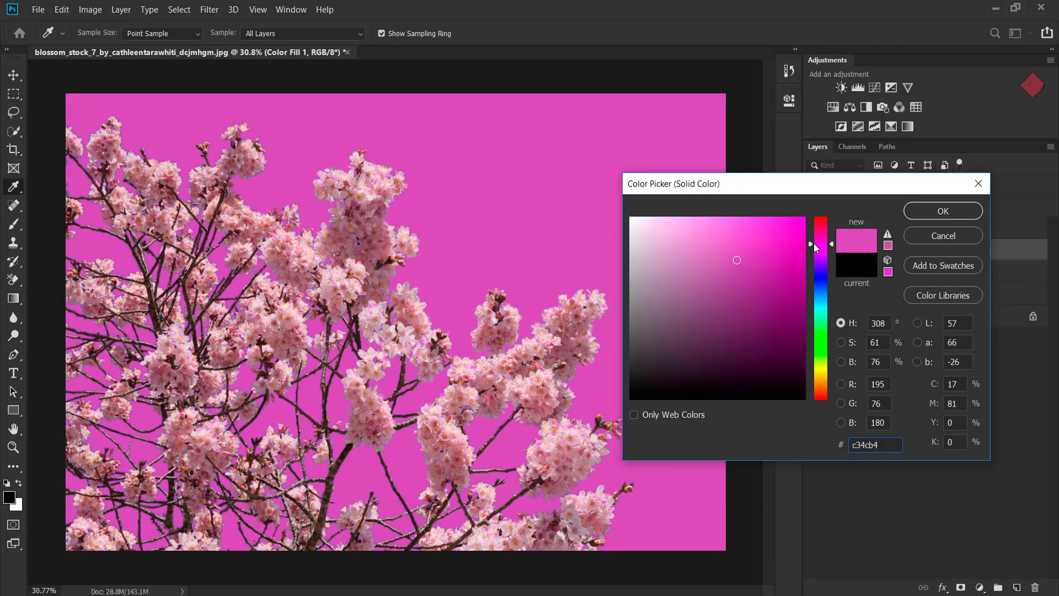
left_click(376, 243)
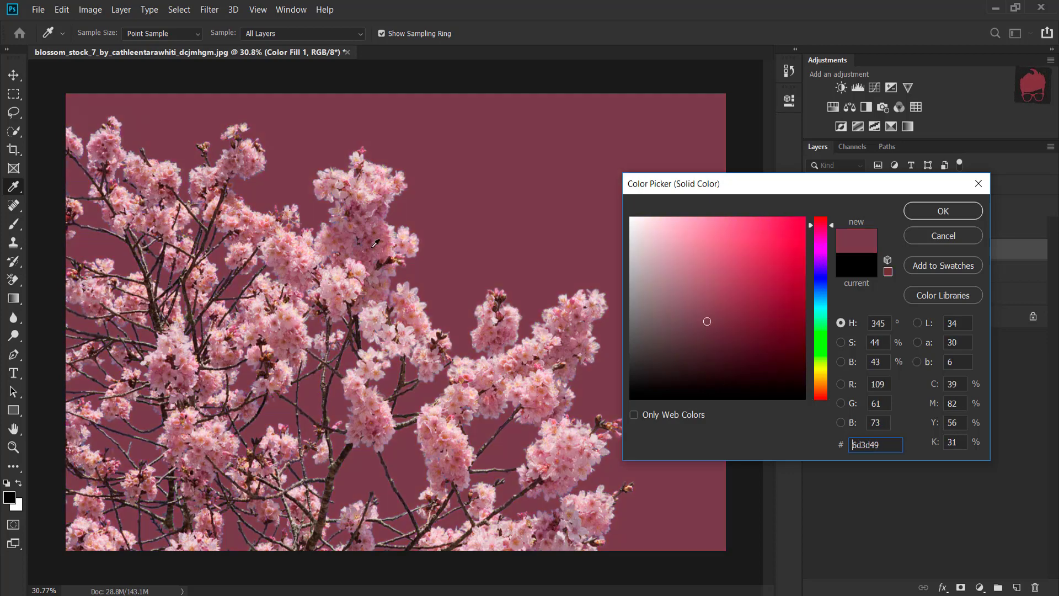
left_click(720, 271)
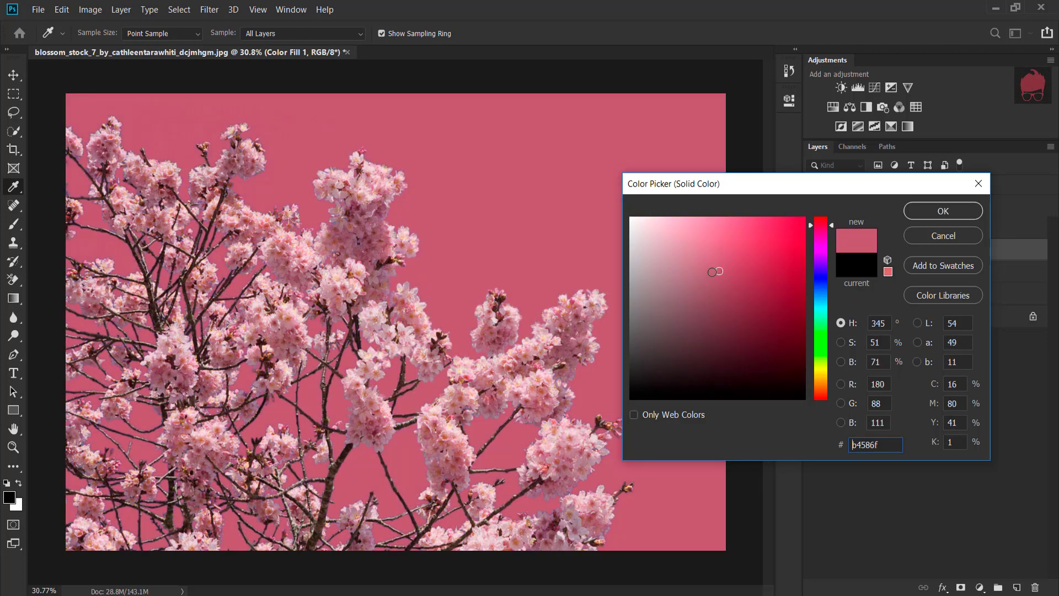
left_click(944, 211)
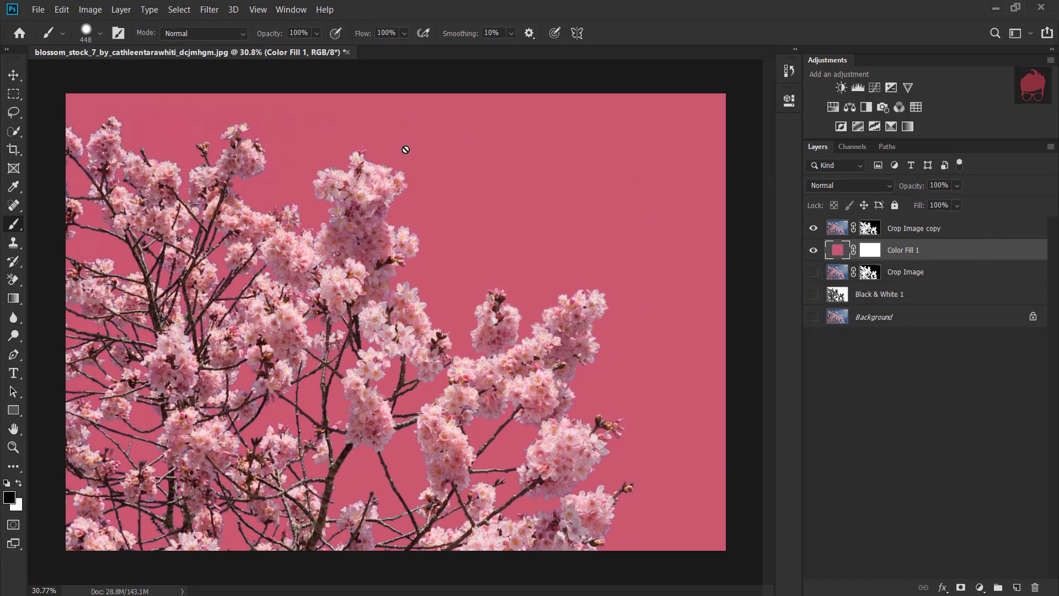
left_click(815, 251)
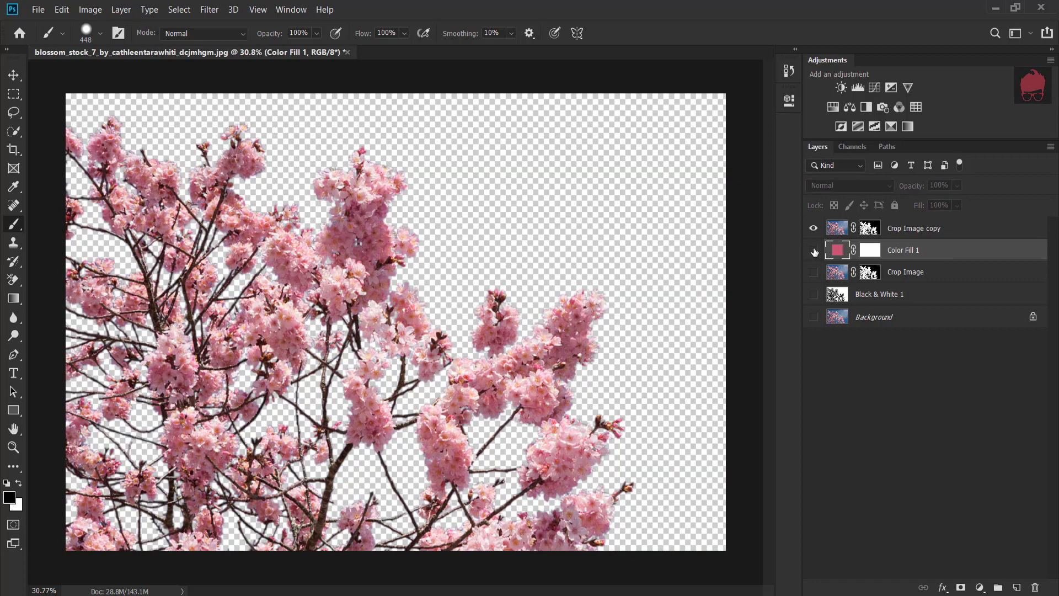
left_click(813, 316)
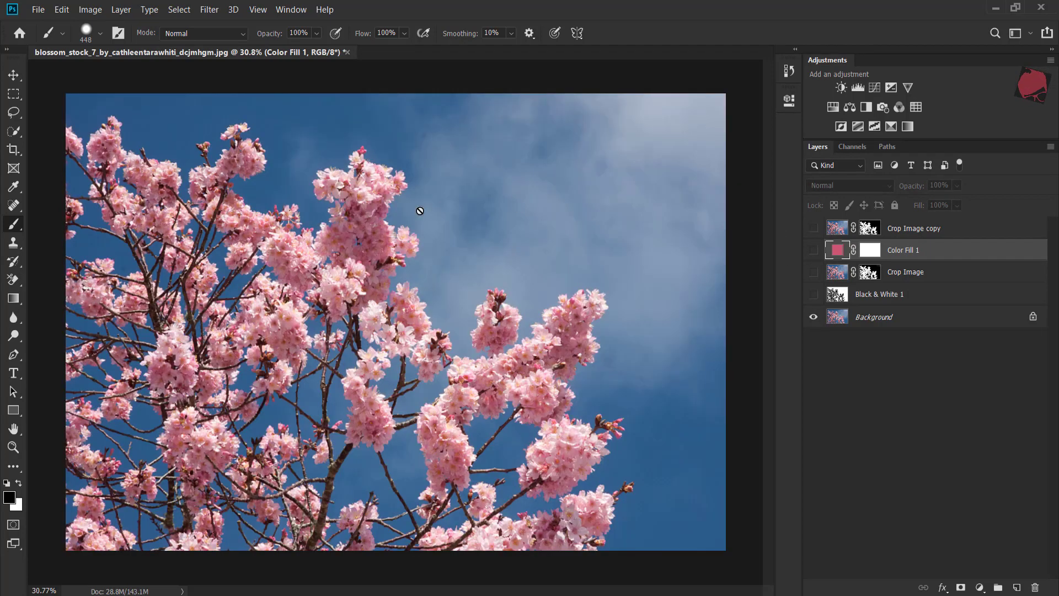
left_click(814, 316)
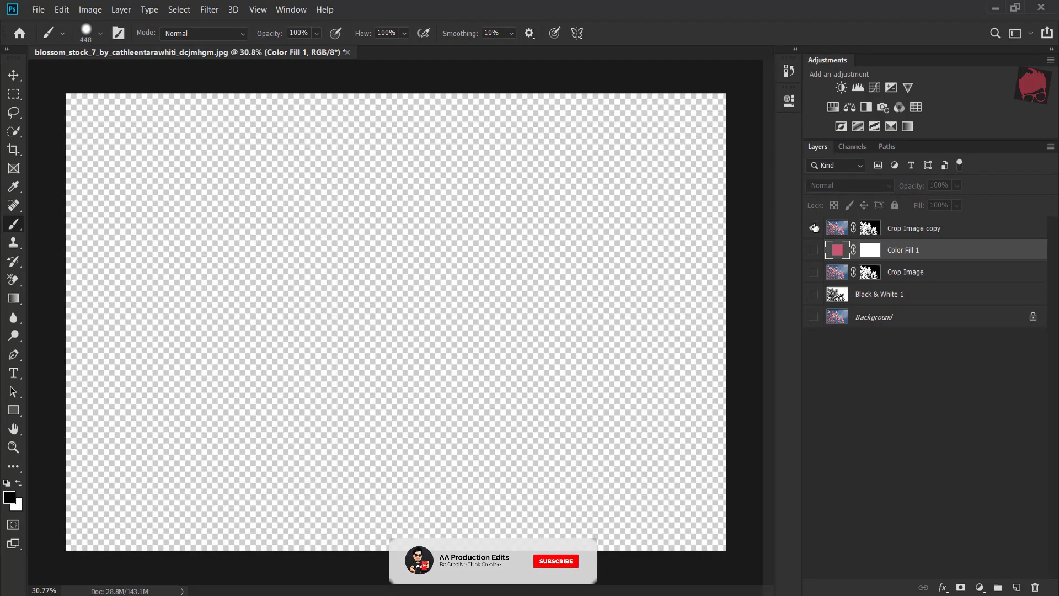
left_click(814, 227)
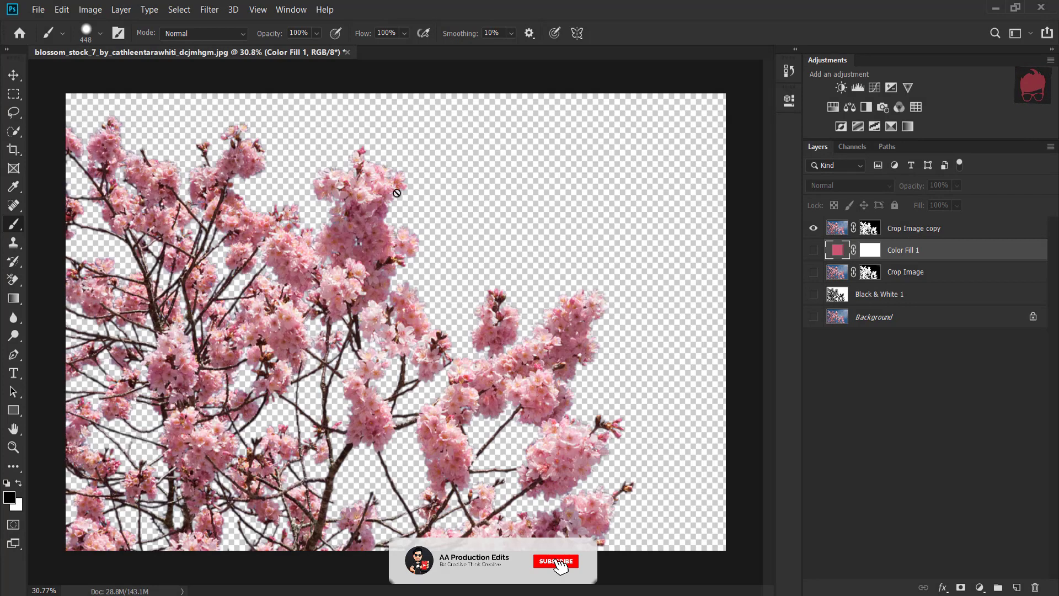
left_click(814, 272)
left_click(814, 317)
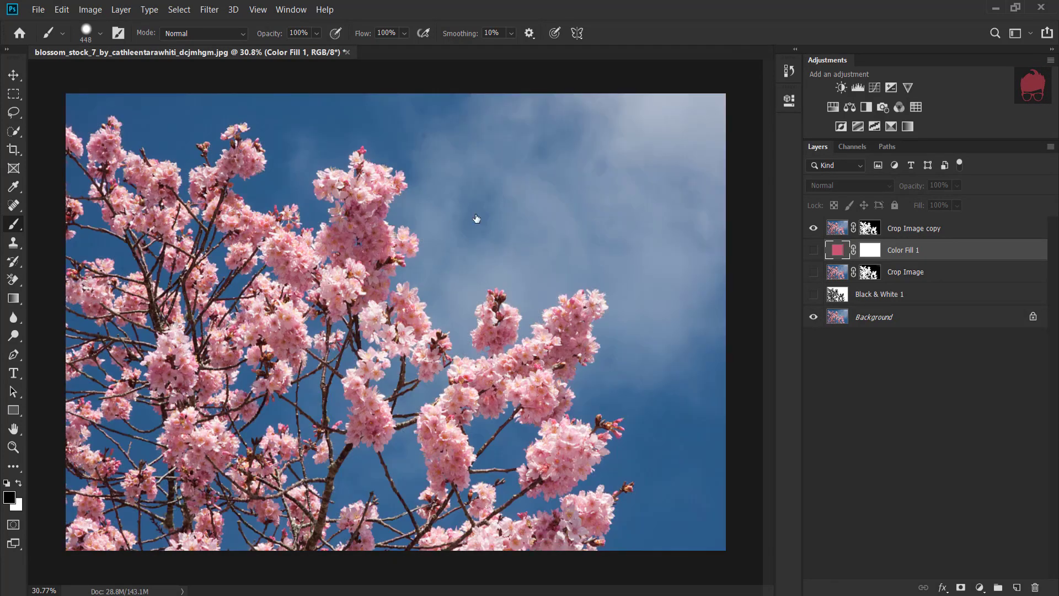
left_click(813, 317)
left_click(813, 250)
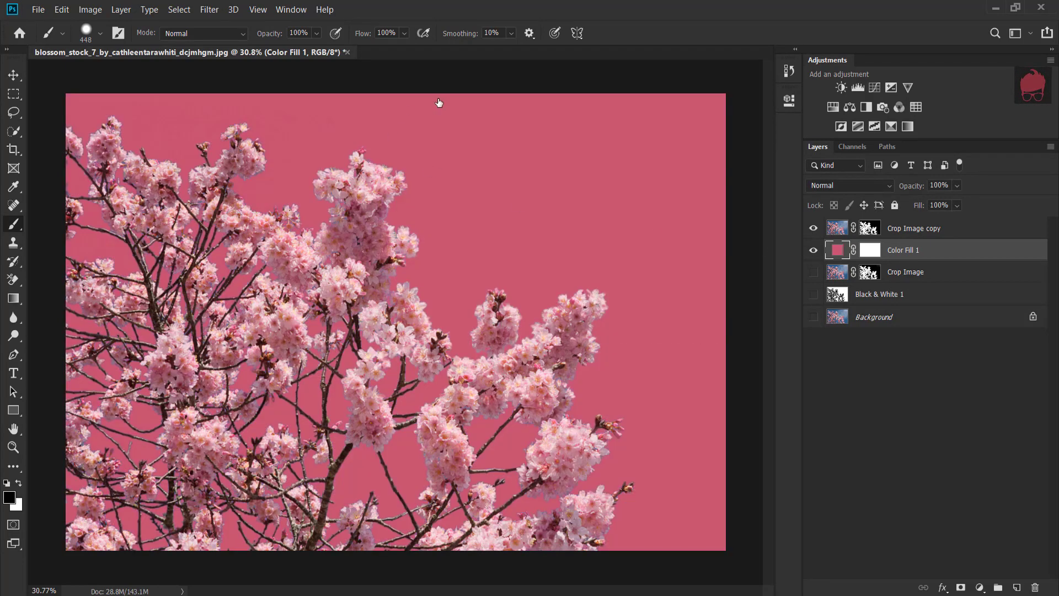